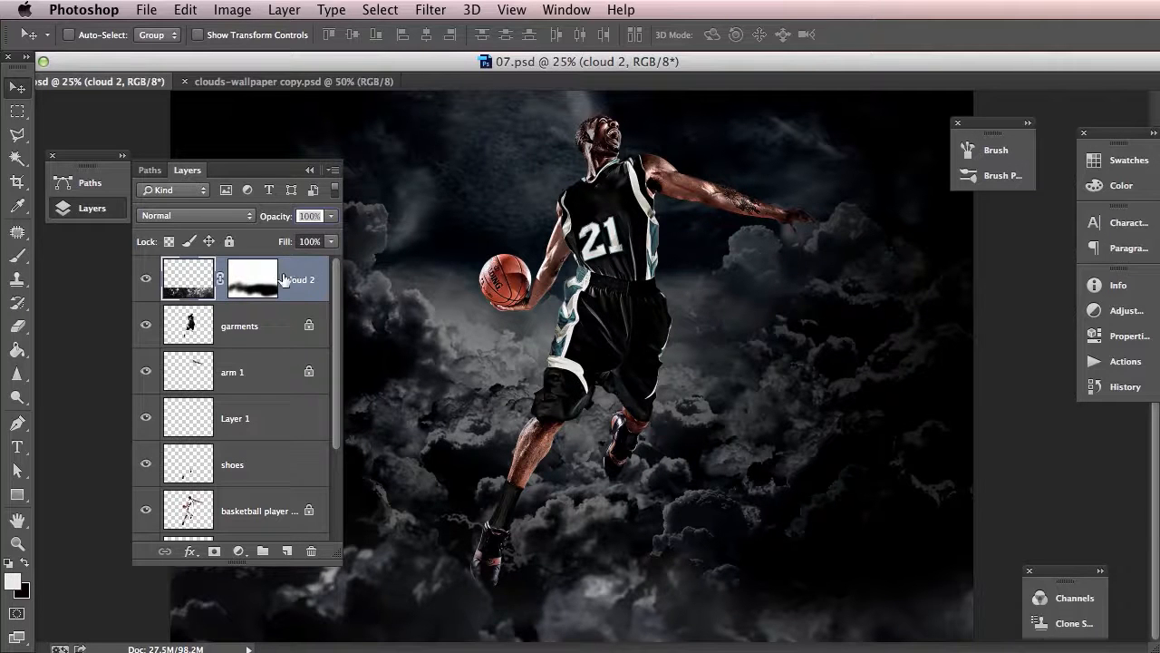
- Group the cloud 2 layer and name the group "clouds"
key("super+g")
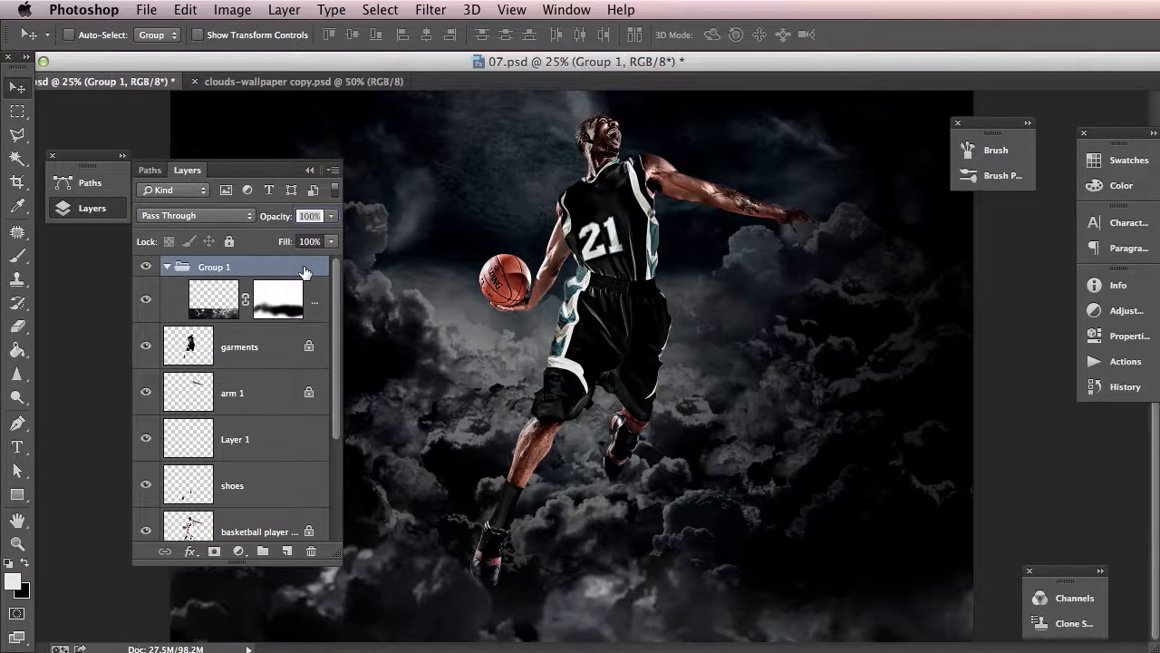
double_click(210, 268)
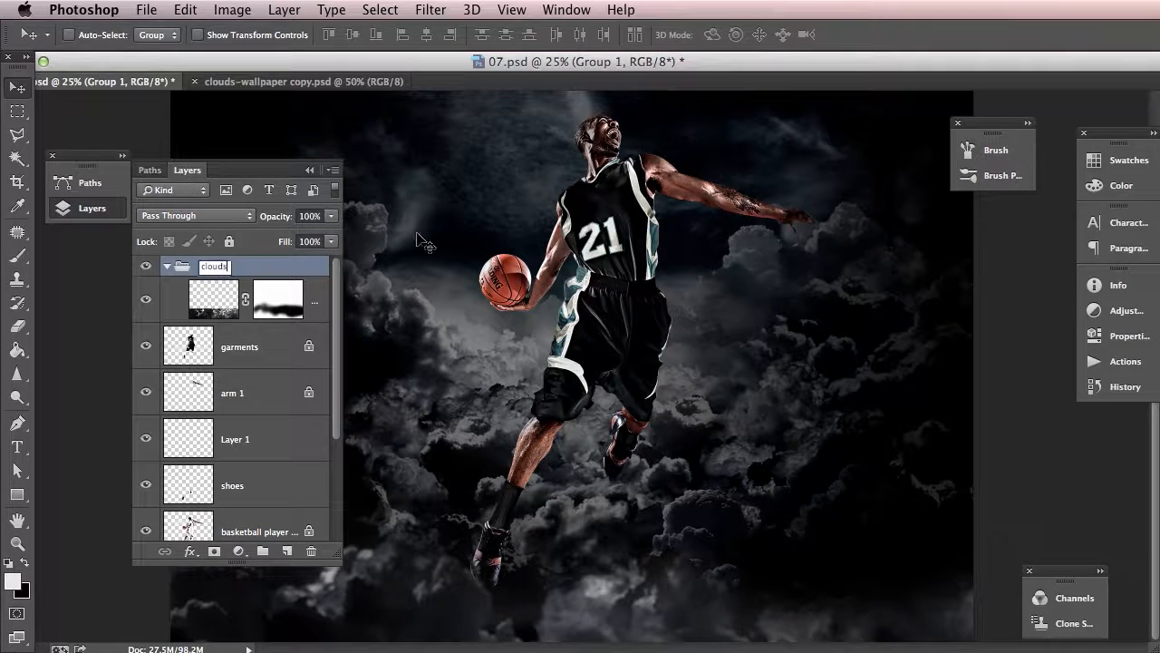
left_click(317, 303)
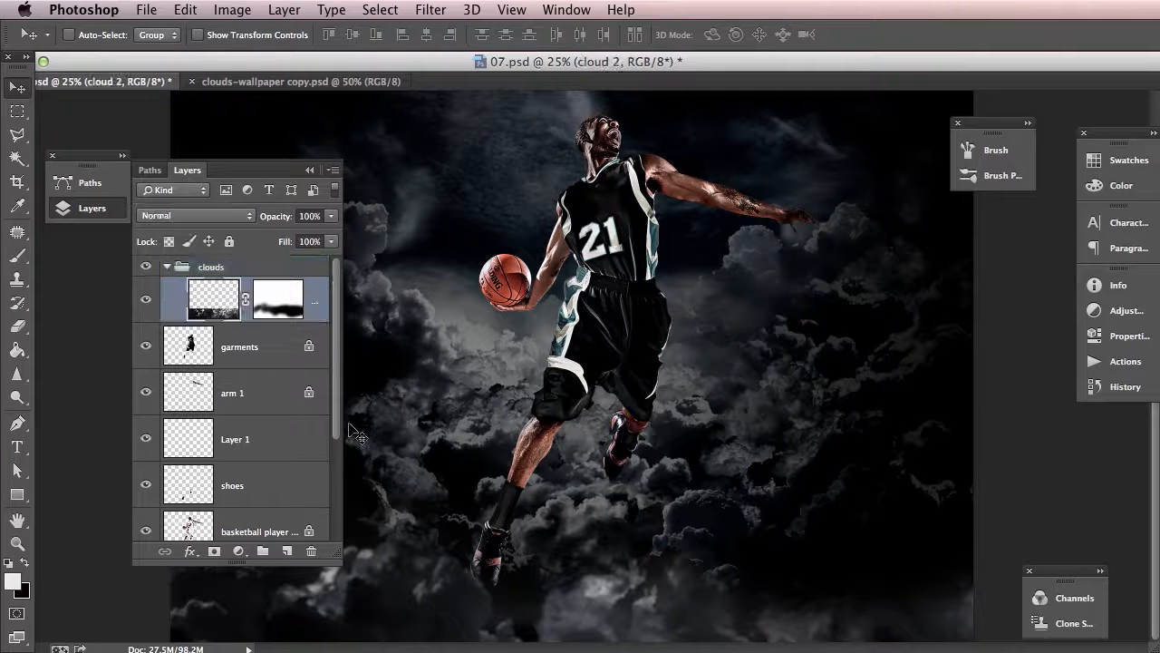
- Create a new layer named "cloud for1" above cloud 2 inside the clouds group
left_click(284, 551)
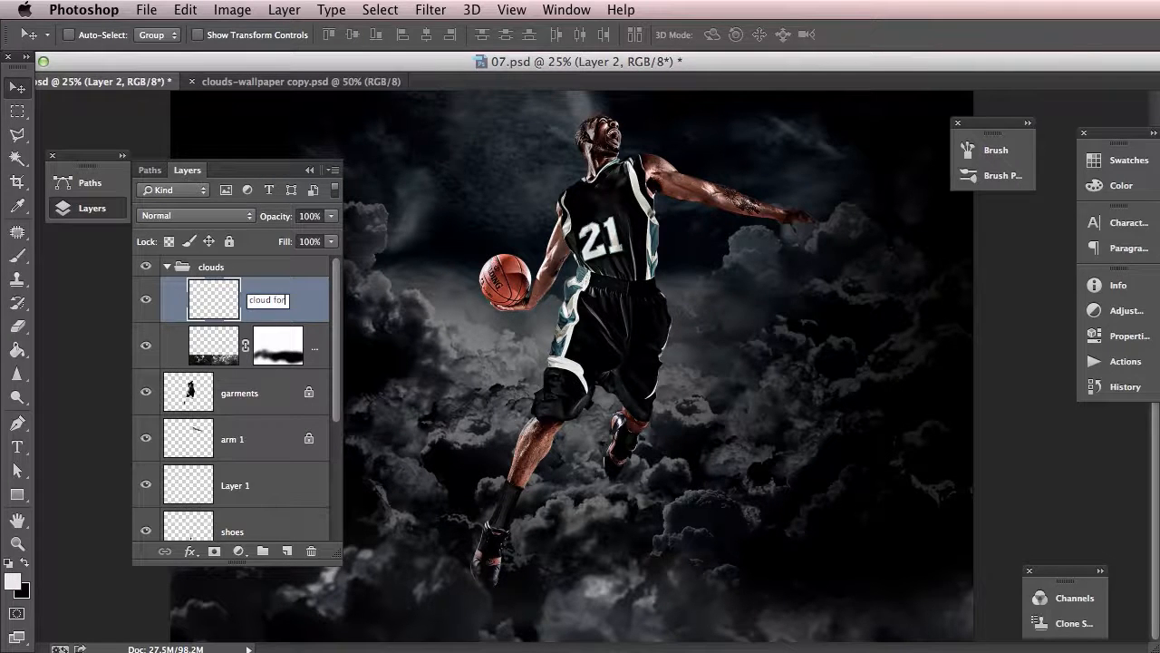
key("Return")
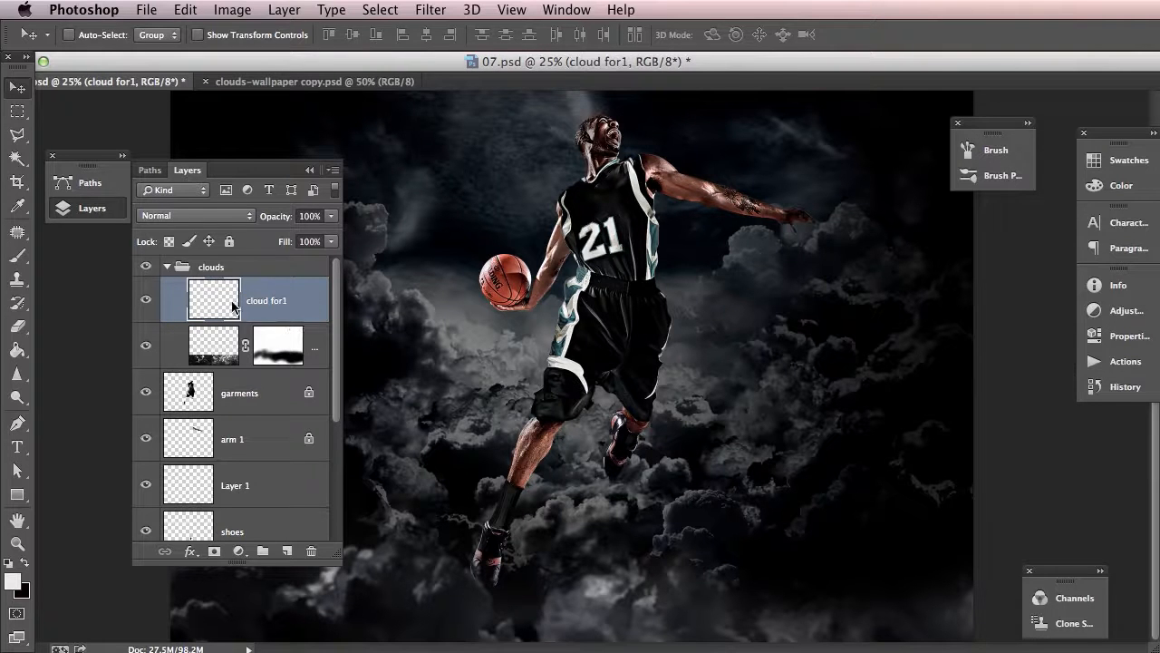
left_click_drag(241, 176, 156, 165)
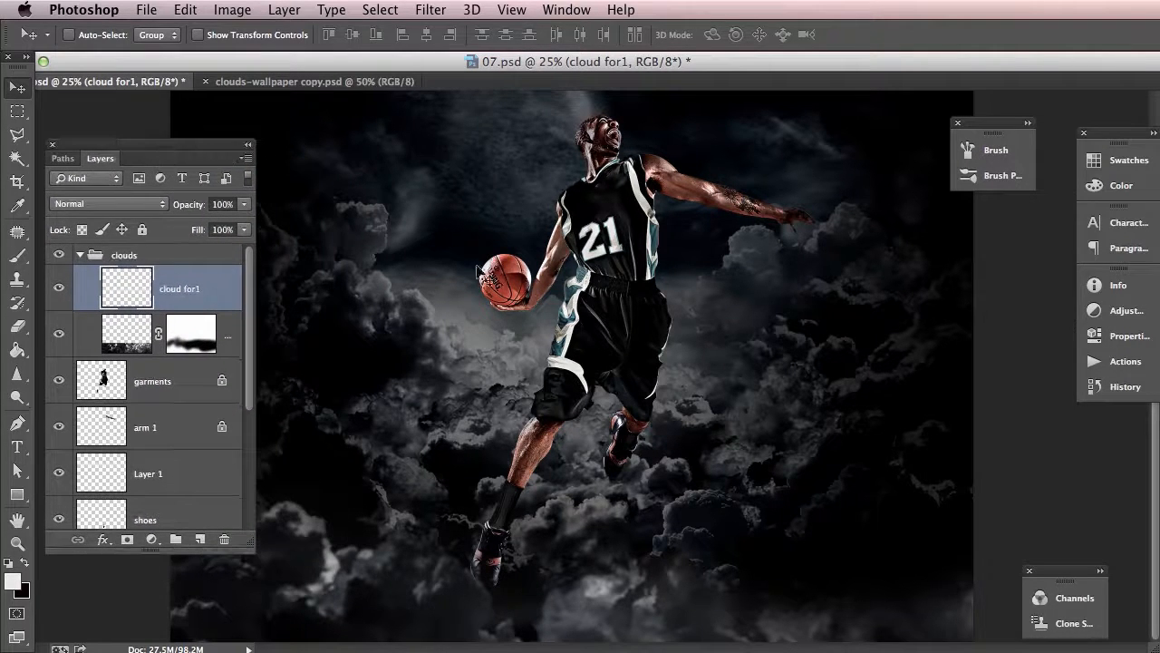
- Paint soft grey mist across the clouds and the player's legs on the cloud for1 layer with a soft 600 px brush at 67% opacity
key("b")
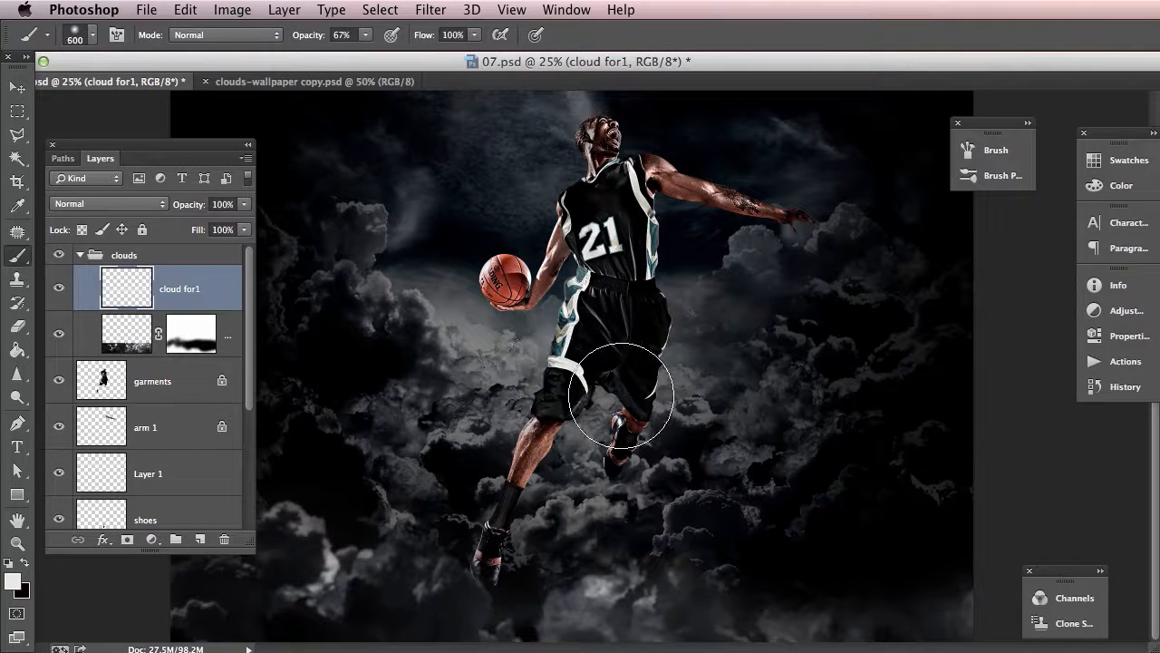
key("bracketright")
left_click(996, 152)
left_click_drag(1157, 138, 800, 136)
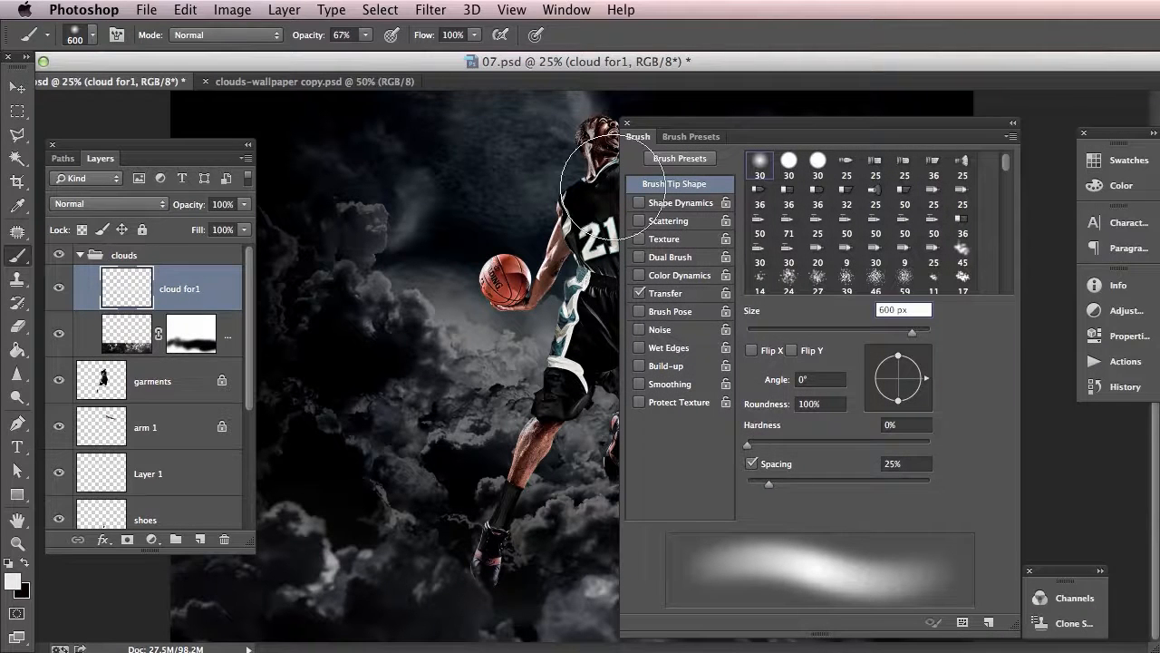
left_click(1011, 125)
left_click_drag(665, 134, 1002, 124)
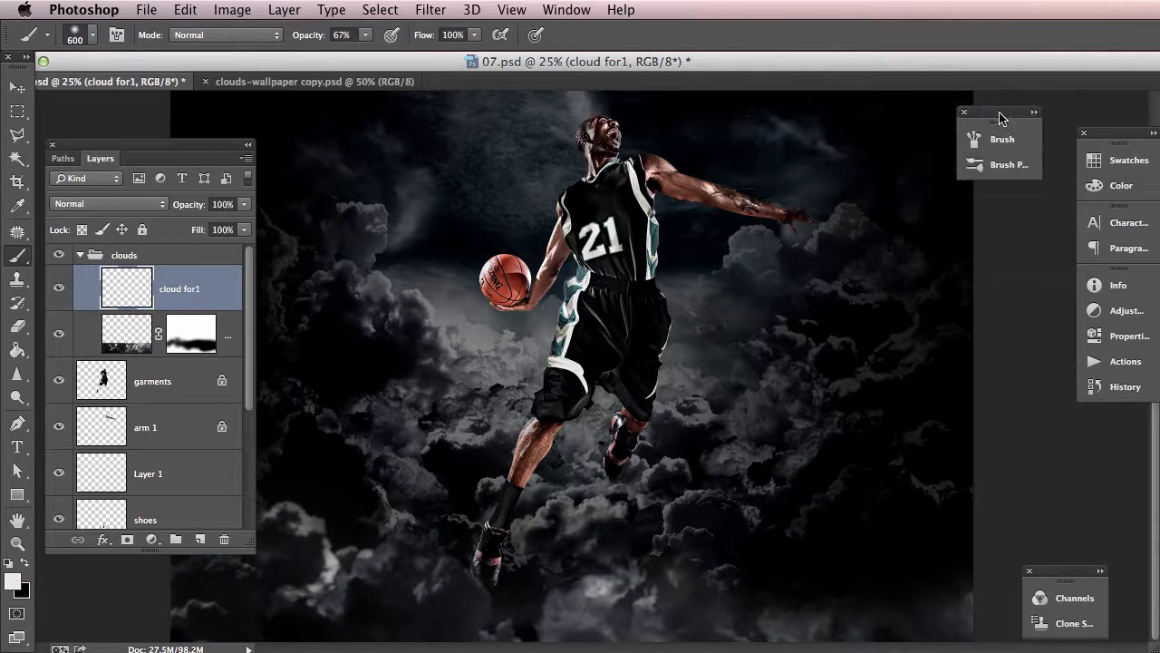
mouse_move(703, 354)
left_mouse_down()
mouse_move(807, 399)
mouse_move(929, 421)
mouse_move(787, 389)
mouse_move(580, 389)
left_mouse_up()
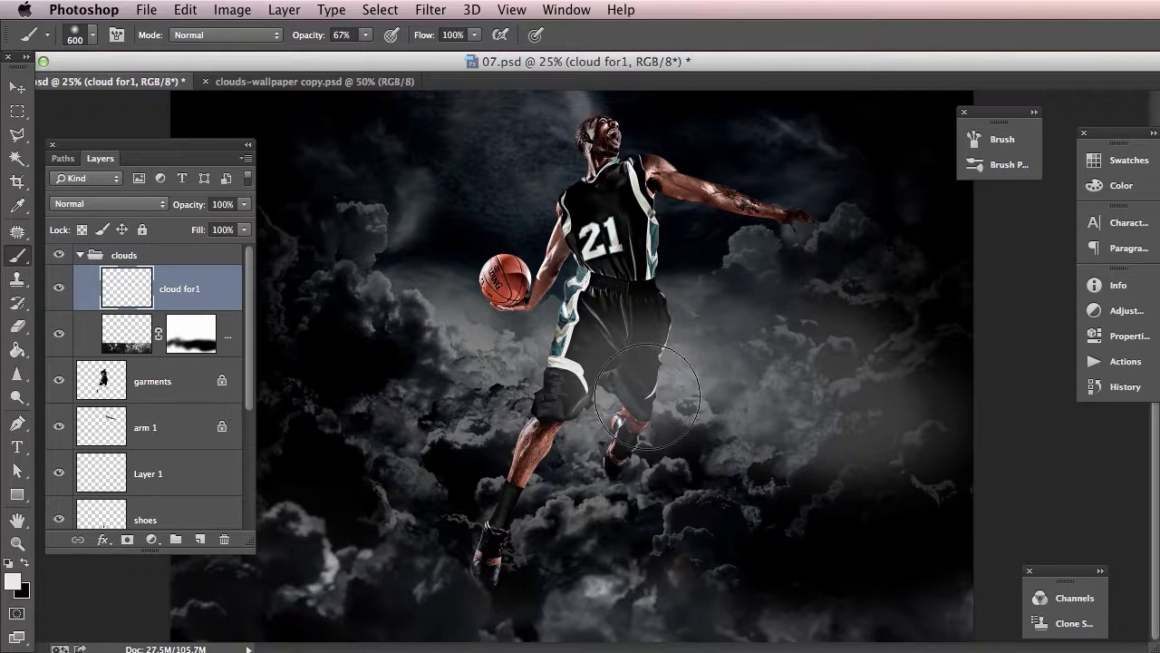
left_click(169, 399)
left_click(247, 144)
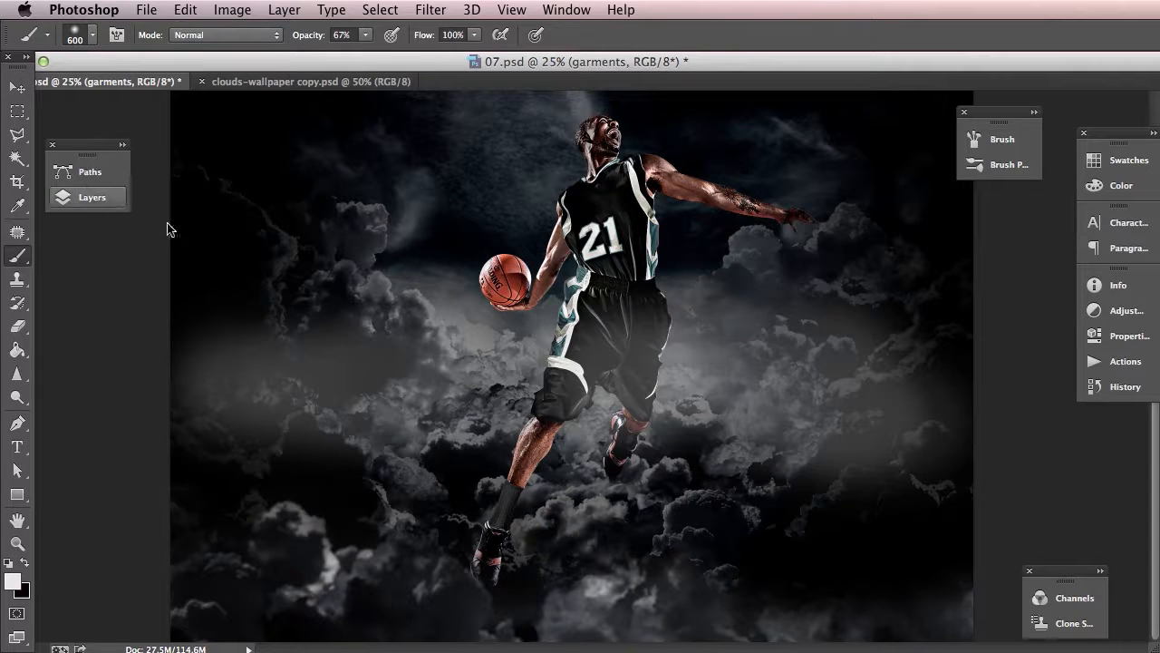
- Free-transform the cloud for1 layer to about 111% width and 88% height, shifting it slightly up and sideways
left_click(81, 197)
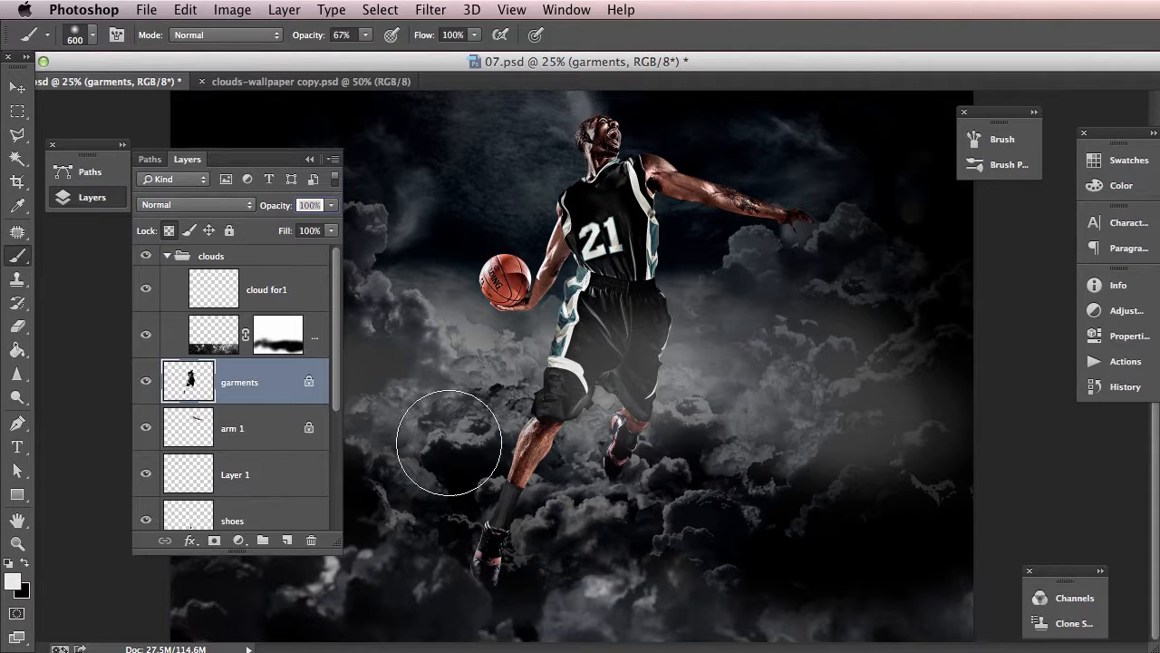
left_click(272, 290)
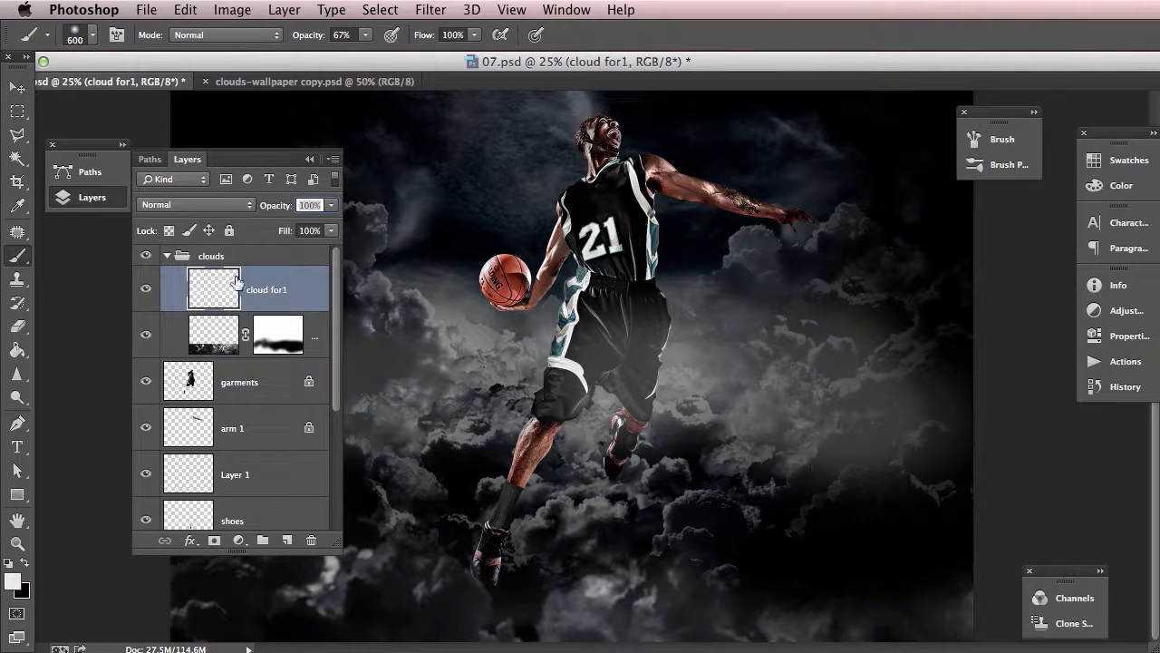
left_click(92, 197)
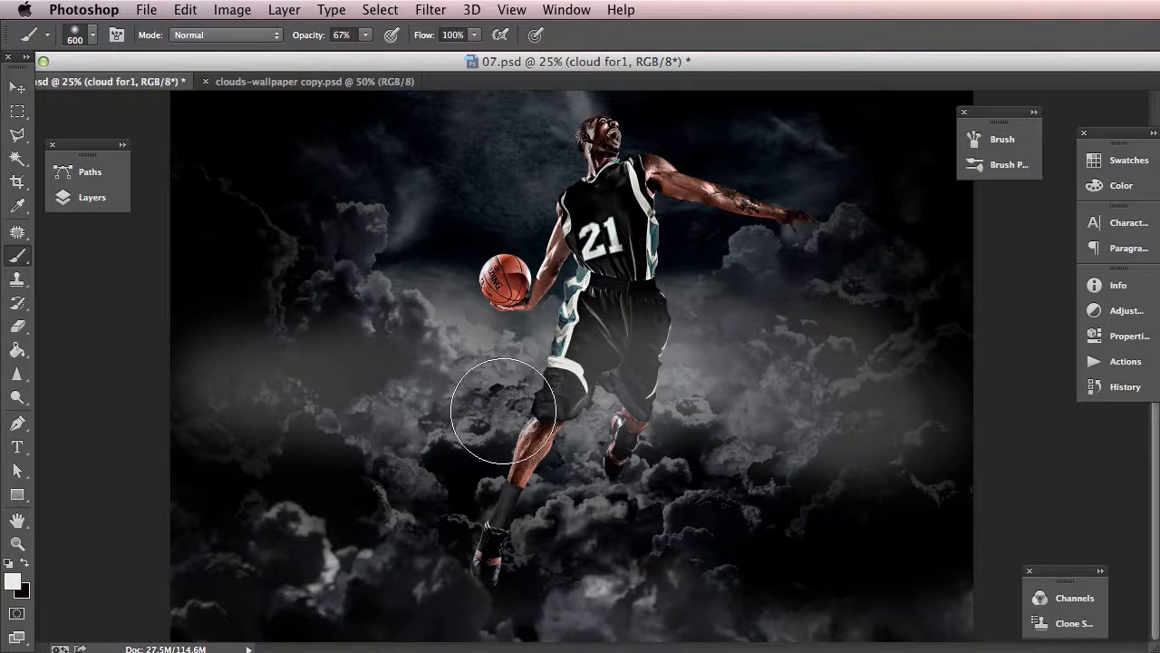
key("v")
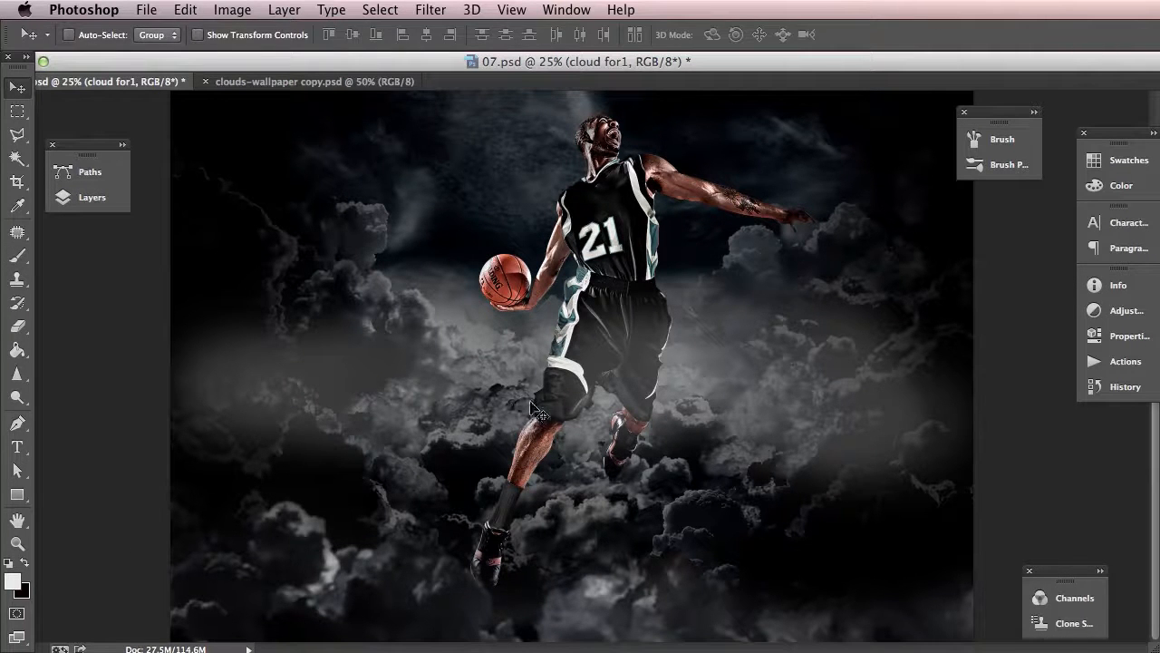
key("super+t")
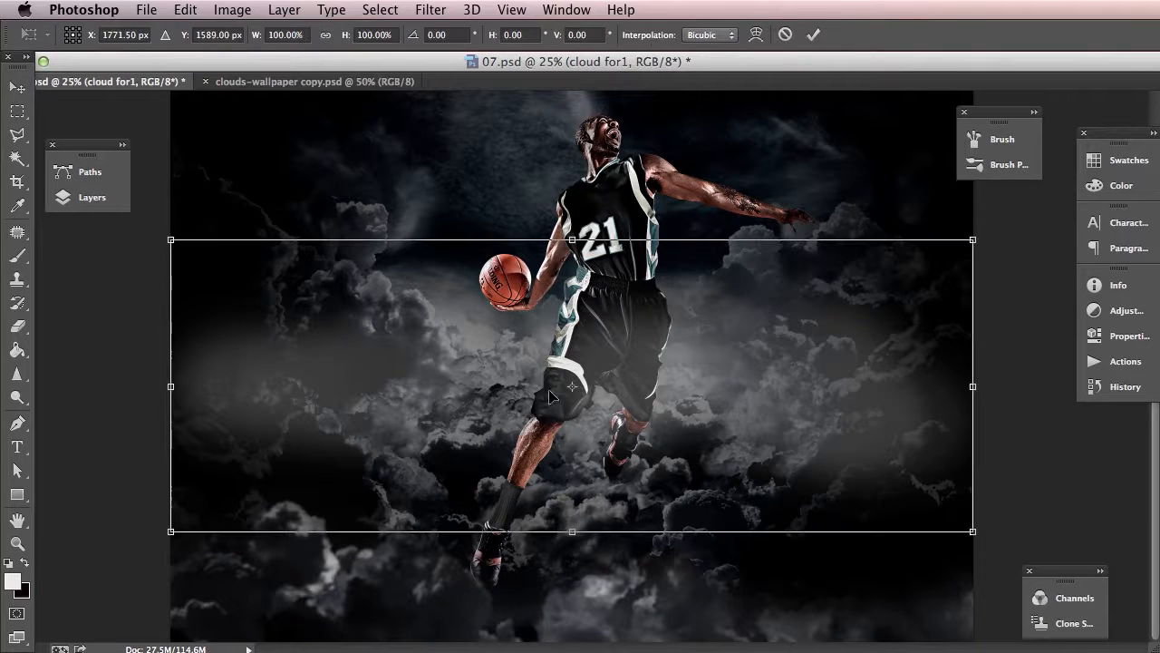
left_click_drag(572, 239, 573, 258)
left_click_drag(972, 395, 1019, 394)
left_click_drag(182, 390, 127, 394)
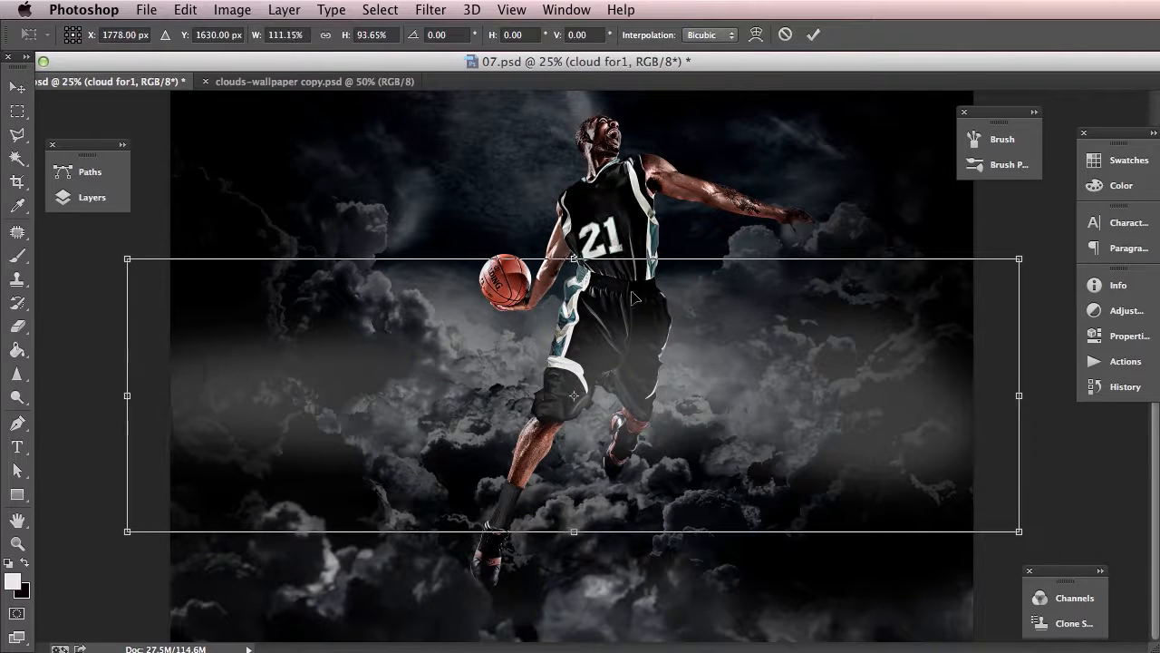
mouse_move(571, 258)
left_mouse_down()
mouse_move(571, 304)
mouse_move(570, 277)
left_mouse_up()
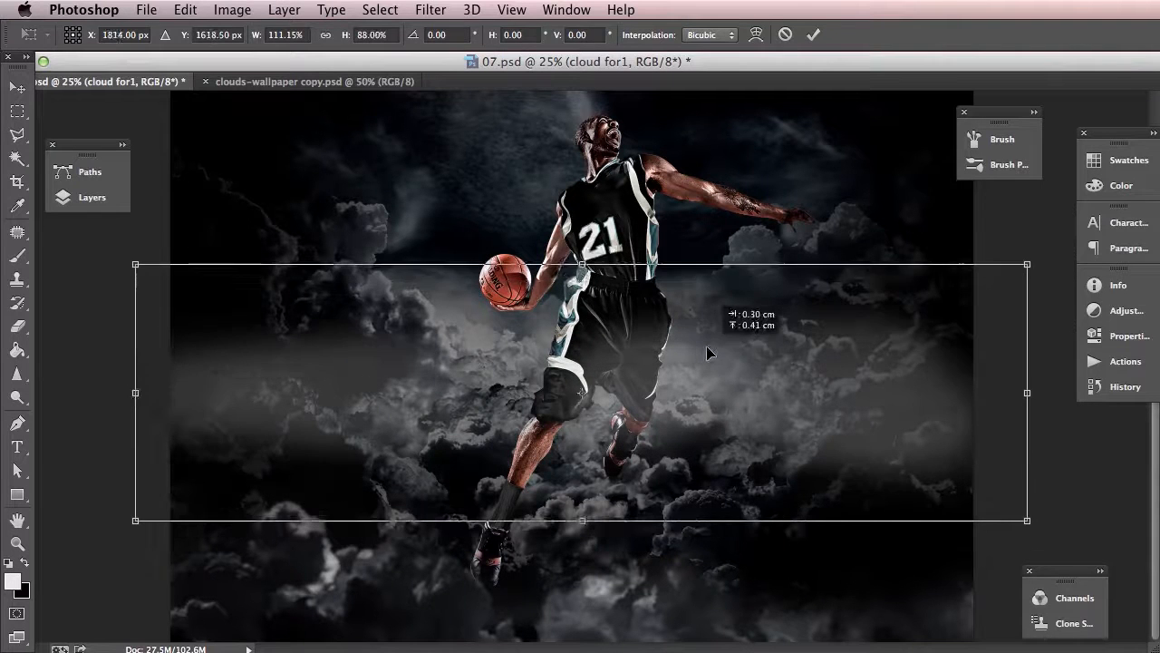
key("Return")
- Add a layer mask to cloud for1 and paint black on it at 67% opacity to thin the mist at both sides of the player
mouse_move(98, 193)
left_mouse_down()
mouse_move(93, 161)
mouse_move(85, 180)
left_mouse_up()
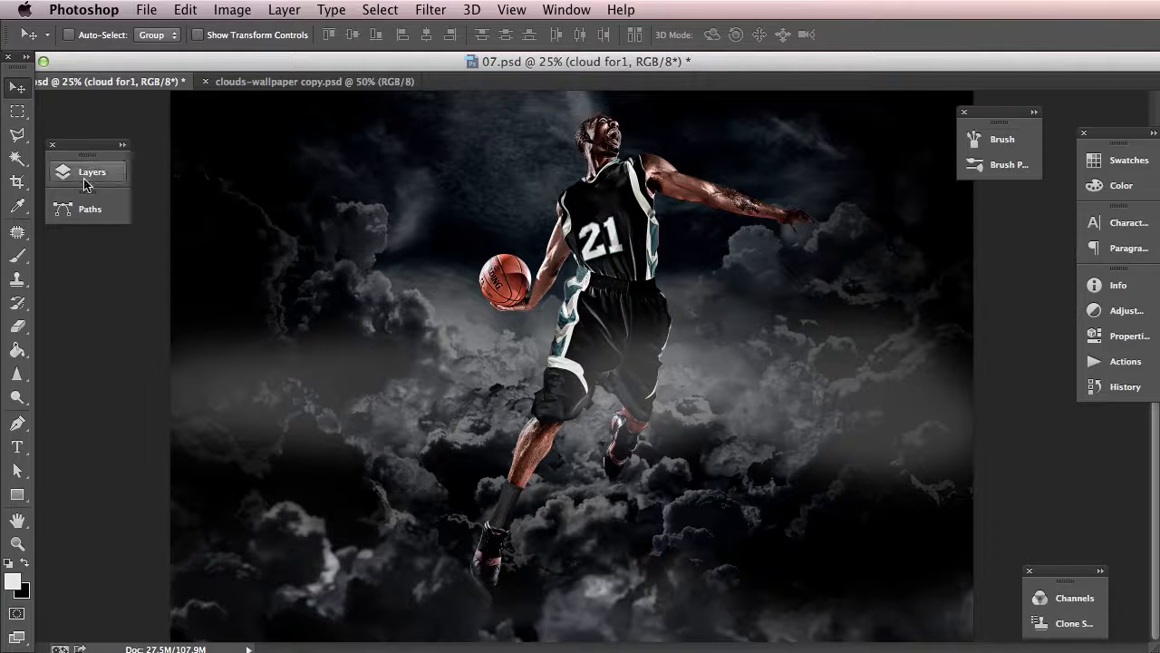
left_click(85, 181)
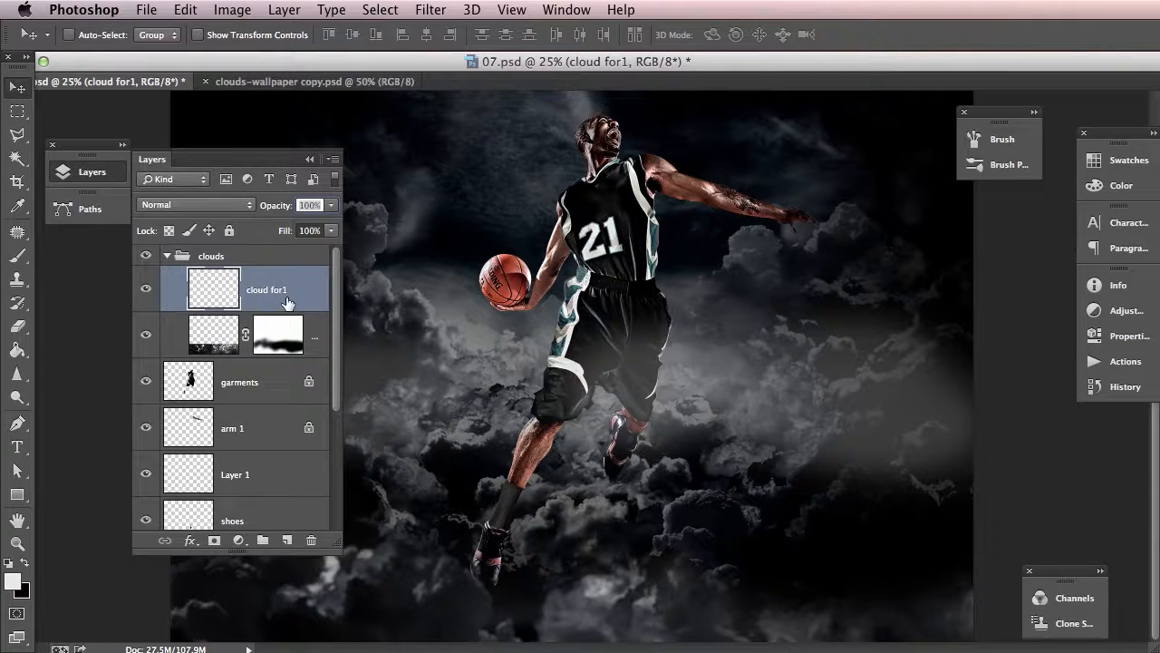
left_click(214, 542)
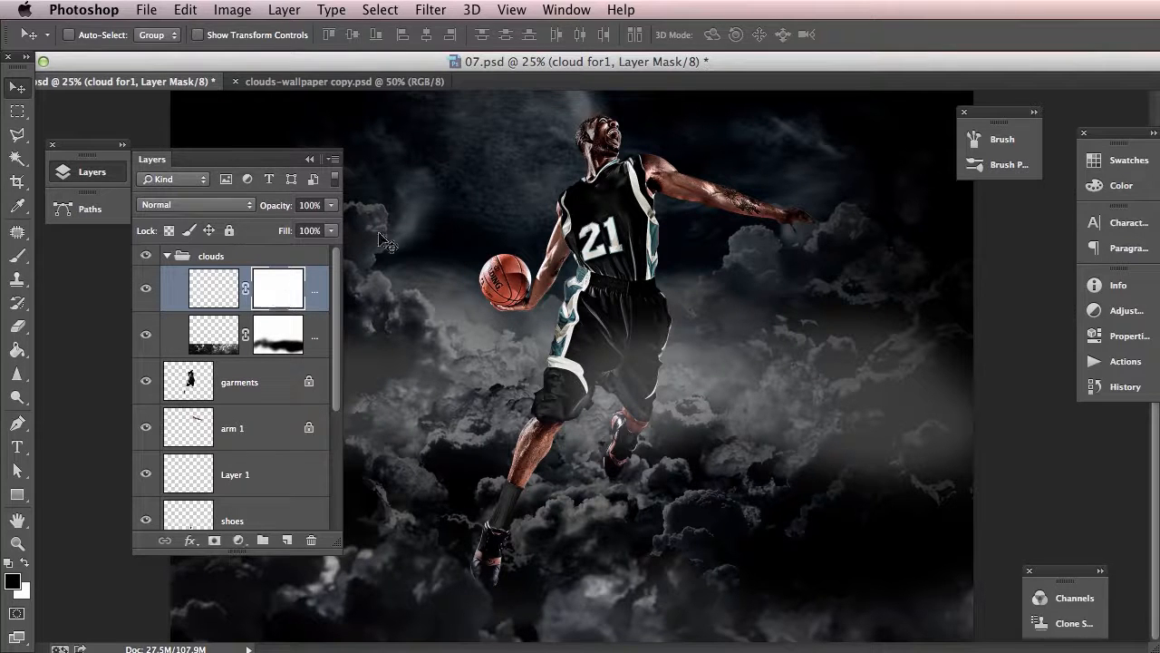
key("b")
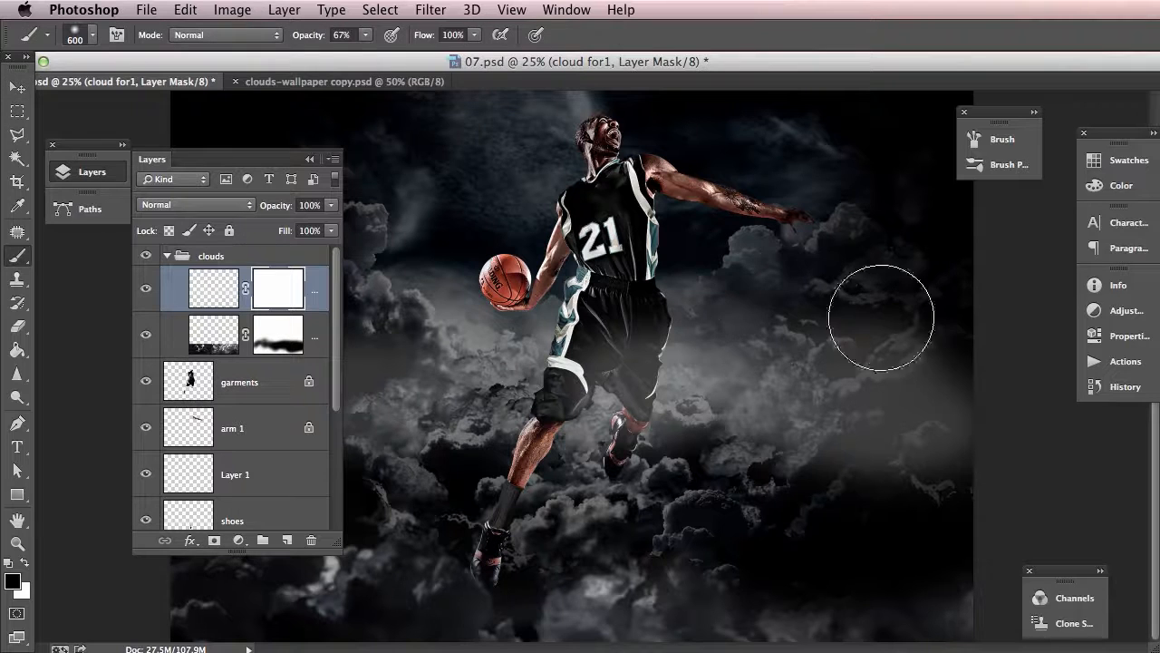
mouse_move(938, 323)
left_mouse_down()
mouse_move(889, 324)
mouse_move(885, 336)
mouse_move(914, 340)
mouse_move(861, 336)
mouse_move(905, 363)
mouse_move(990, 364)
mouse_move(1018, 440)
mouse_move(869, 482)
mouse_move(1014, 489)
mouse_move(943, 449)
left_mouse_up()
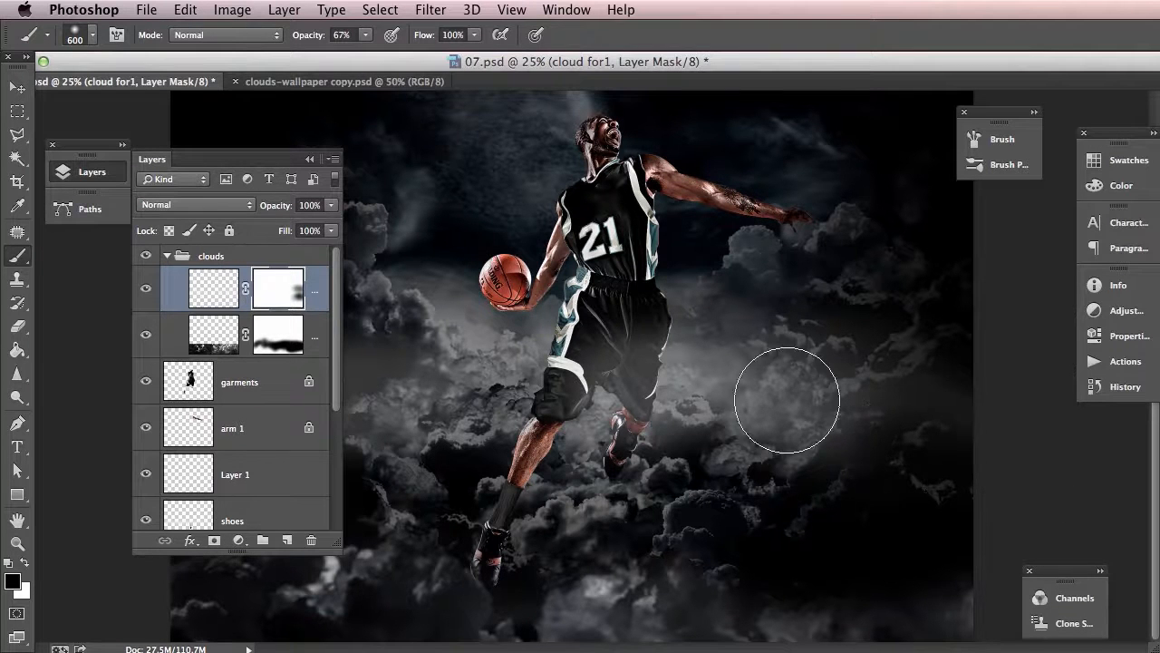
left_click(98, 177)
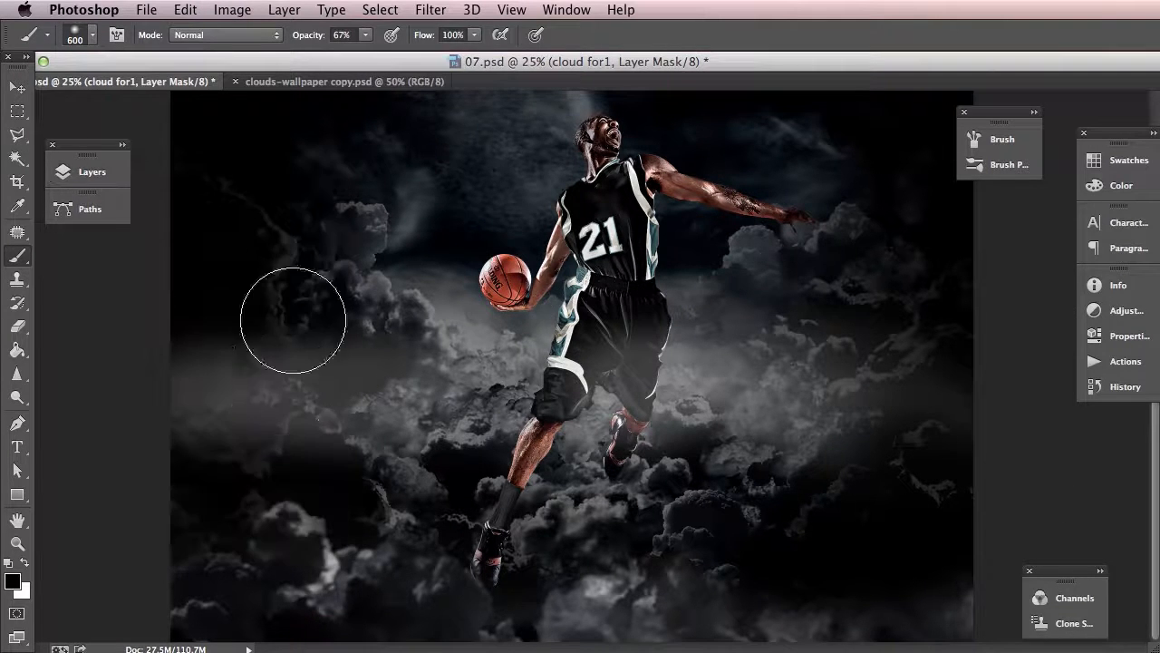
mouse_move(305, 323)
left_mouse_down()
mouse_move(179, 344)
mouse_move(295, 345)
mouse_move(293, 464)
mouse_move(326, 448)
mouse_move(330, 345)
mouse_move(299, 480)
mouse_move(266, 464)
mouse_move(300, 453)
mouse_move(227, 471)
mouse_move(681, 519)
mouse_move(847, 492)
mouse_move(790, 517)
mouse_move(733, 482)
mouse_move(806, 534)
left_mouse_up()
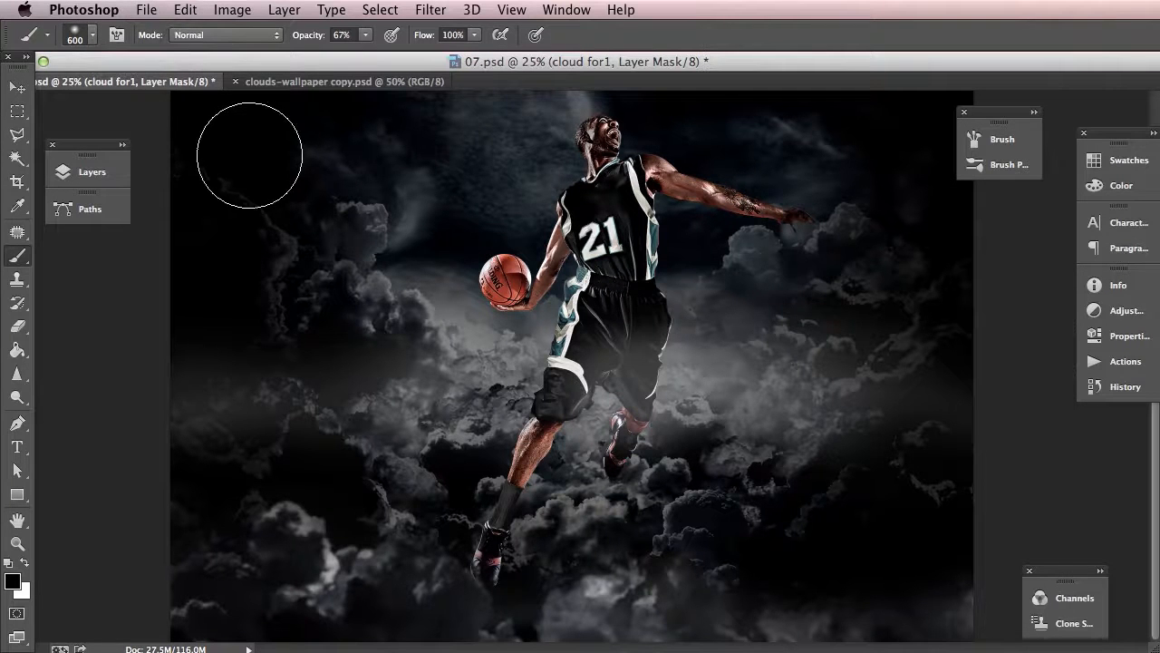
- Compare the image with the clouds group hidden and shown
left_click(88, 171)
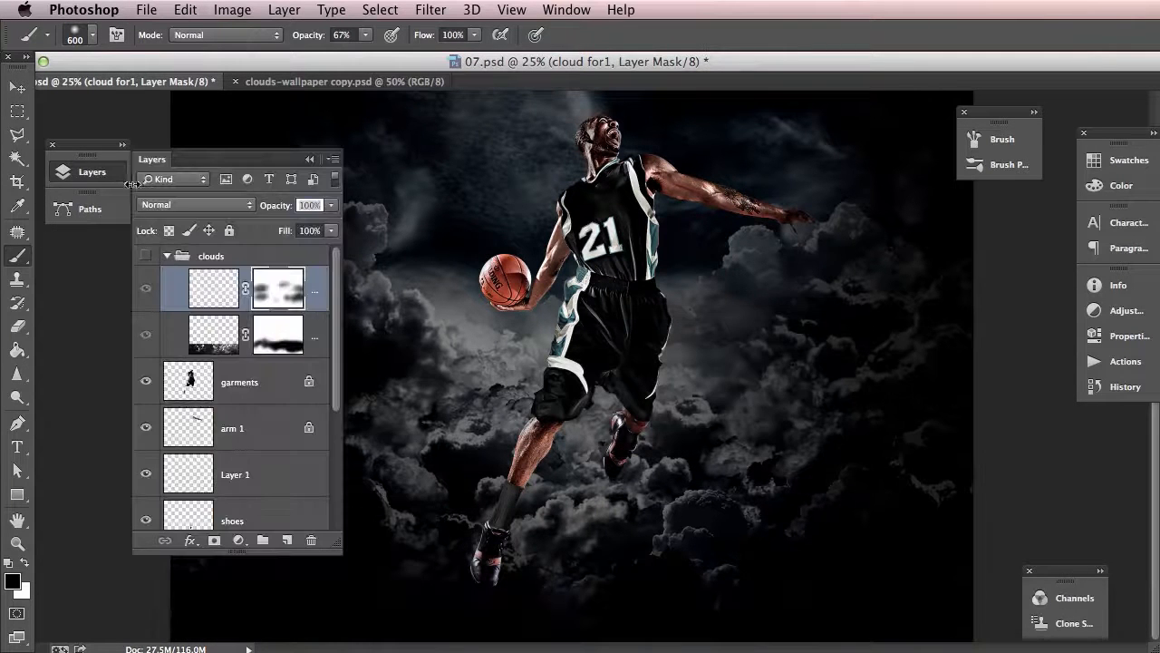
left_click(100, 176)
left_click(109, 172)
left_click(146, 257)
left_click(118, 174)
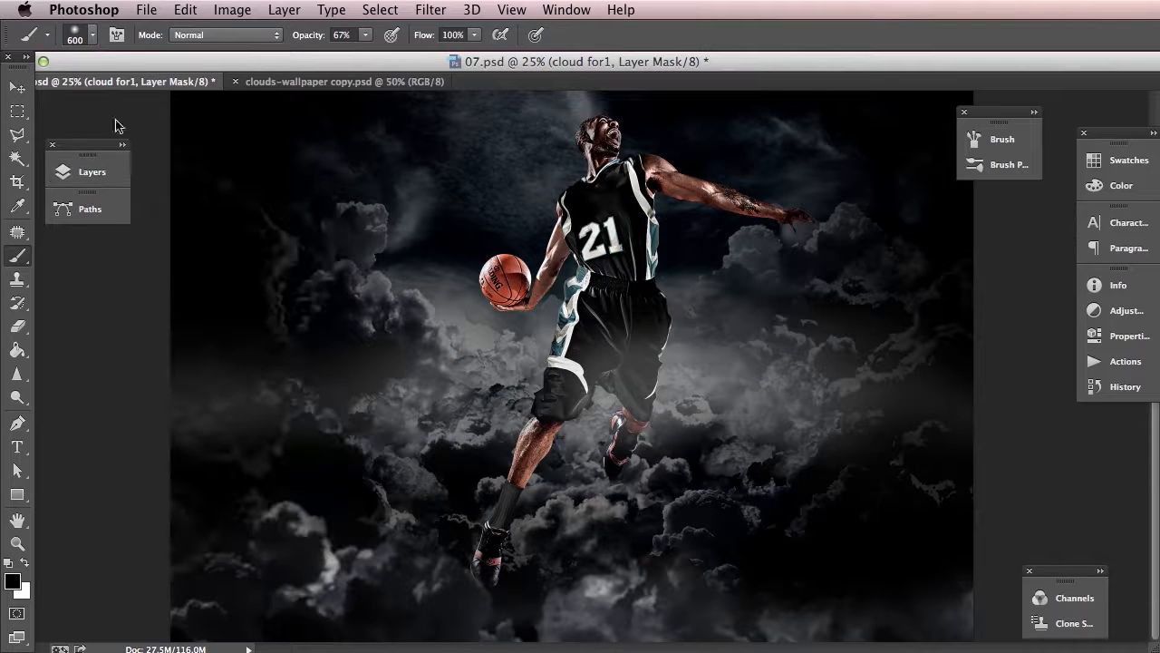
- Save the document as 07.psd in the _SOFTWARE FILES folder, replacing the existing file
left_click(147, 11)
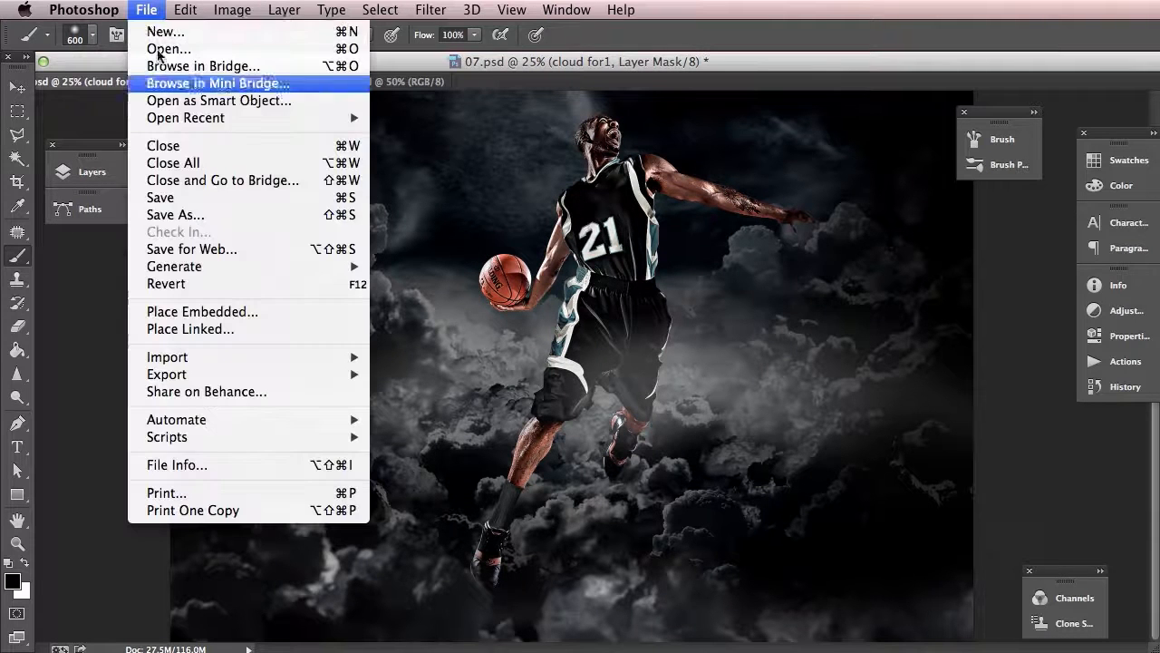
left_click(208, 222)
left_click_drag(731, 258, 474, 107)
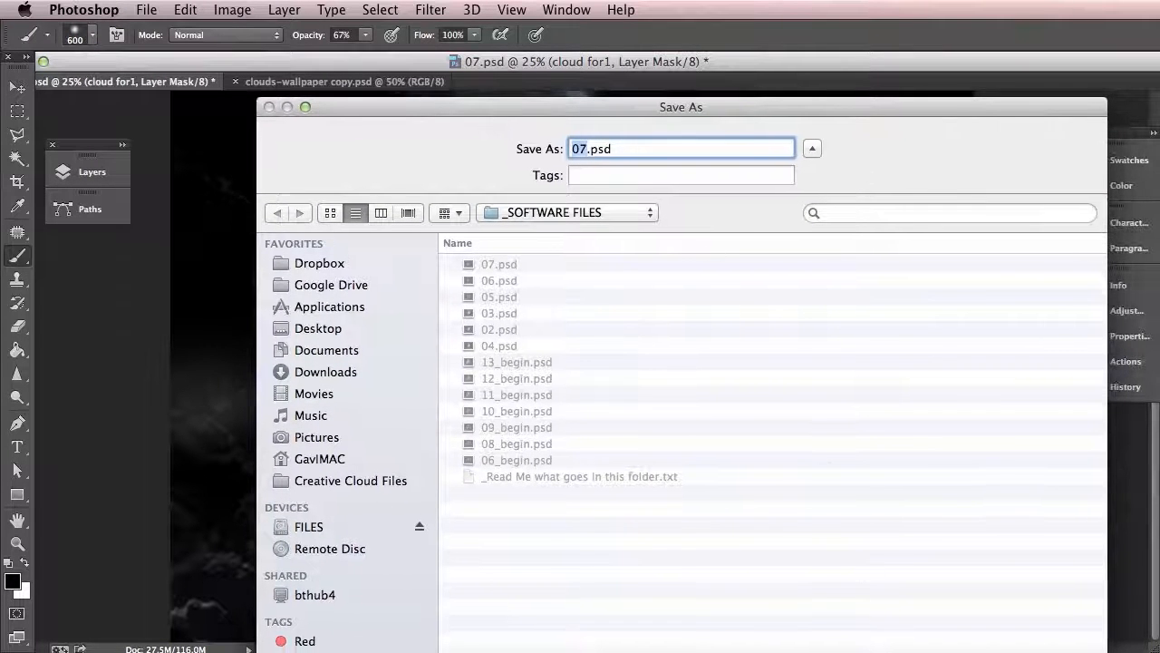
key("Return")
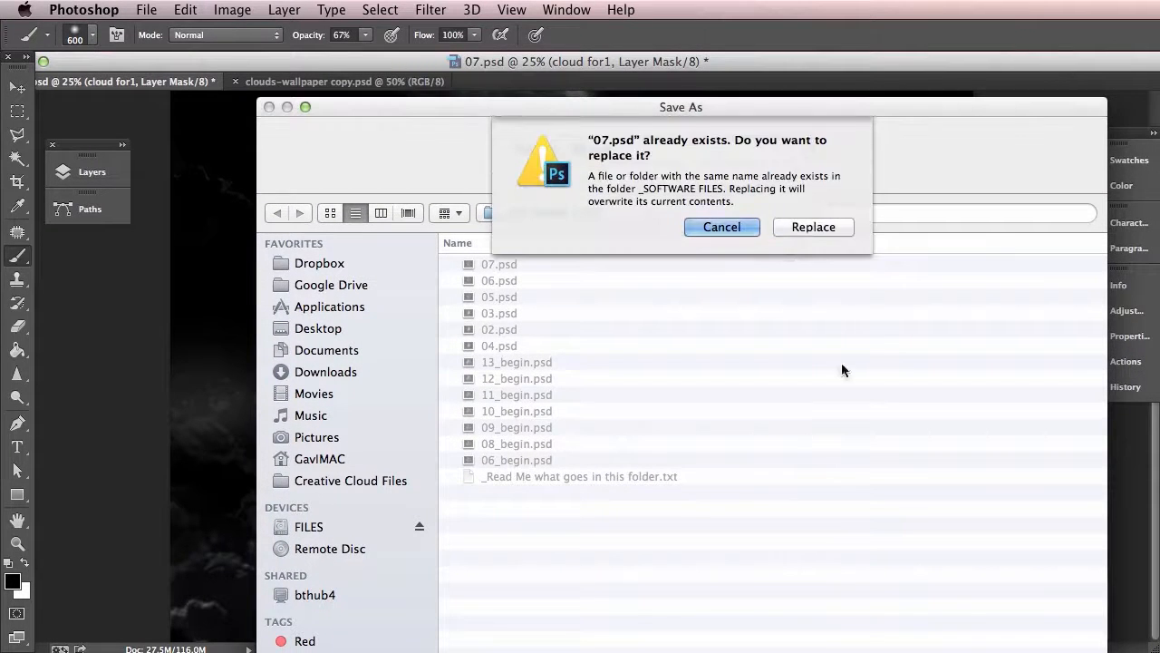
left_click(807, 229)
left_click(935, 446)
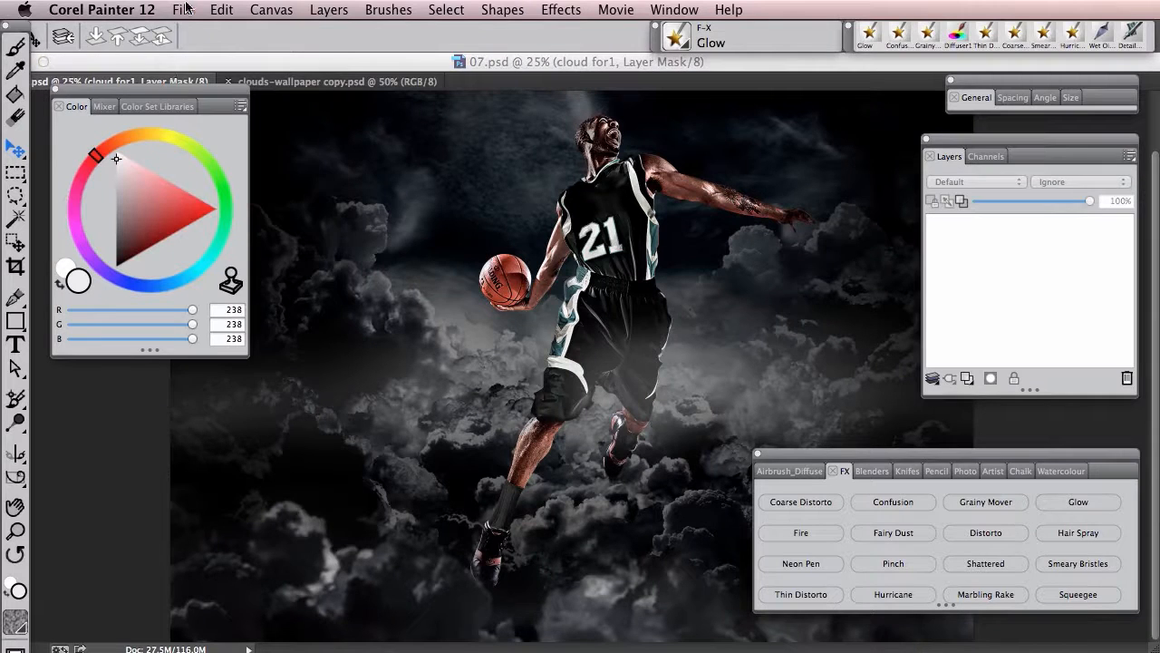
- Switch to Corel Painter 12, open 07.psd from the _SOFTWARE FILES folder, and adjust its document window to fit the workspace
left_click(182, 9)
left_click(184, 48)
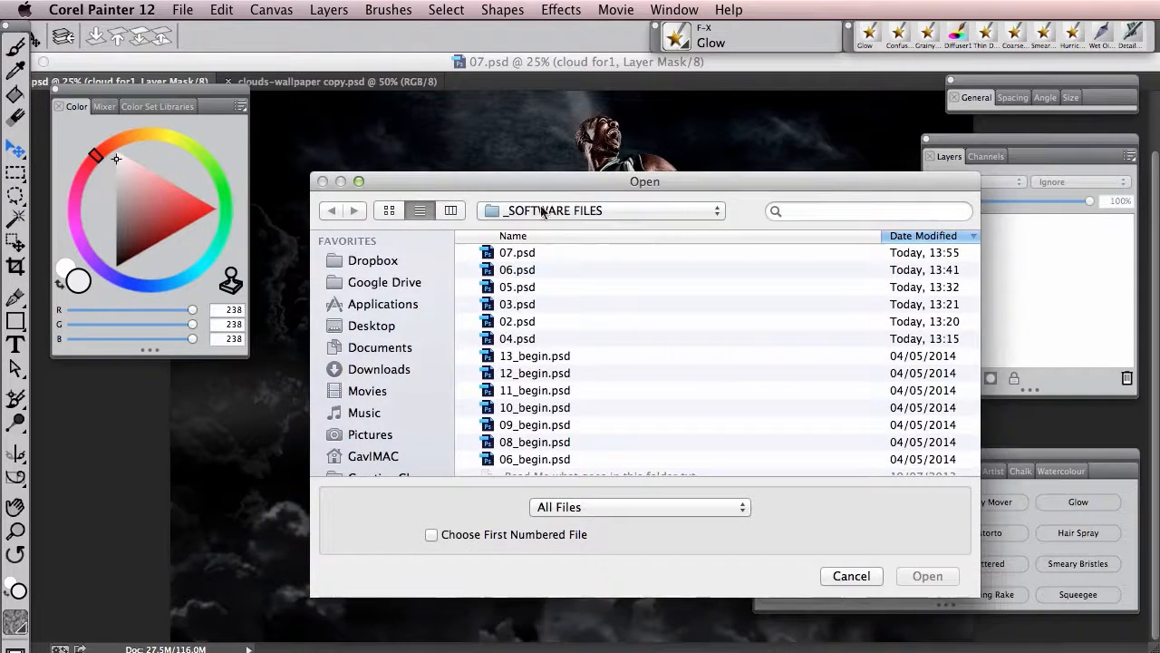
double_click(547, 253)
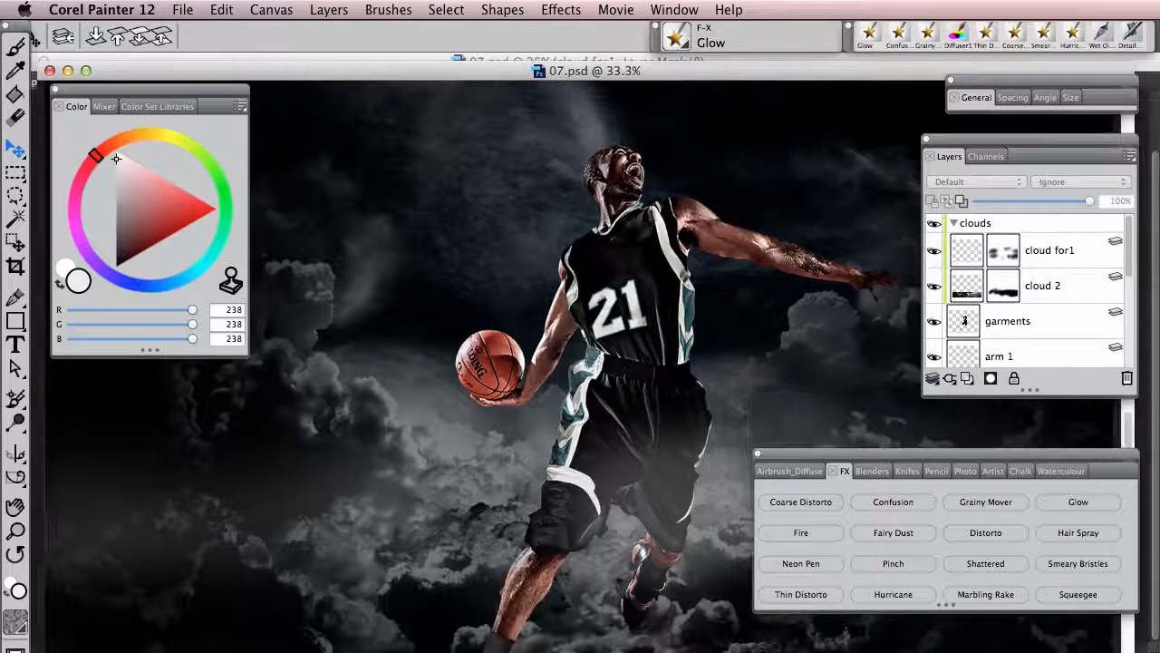
left_click_drag(1133, 652, 1159, 652)
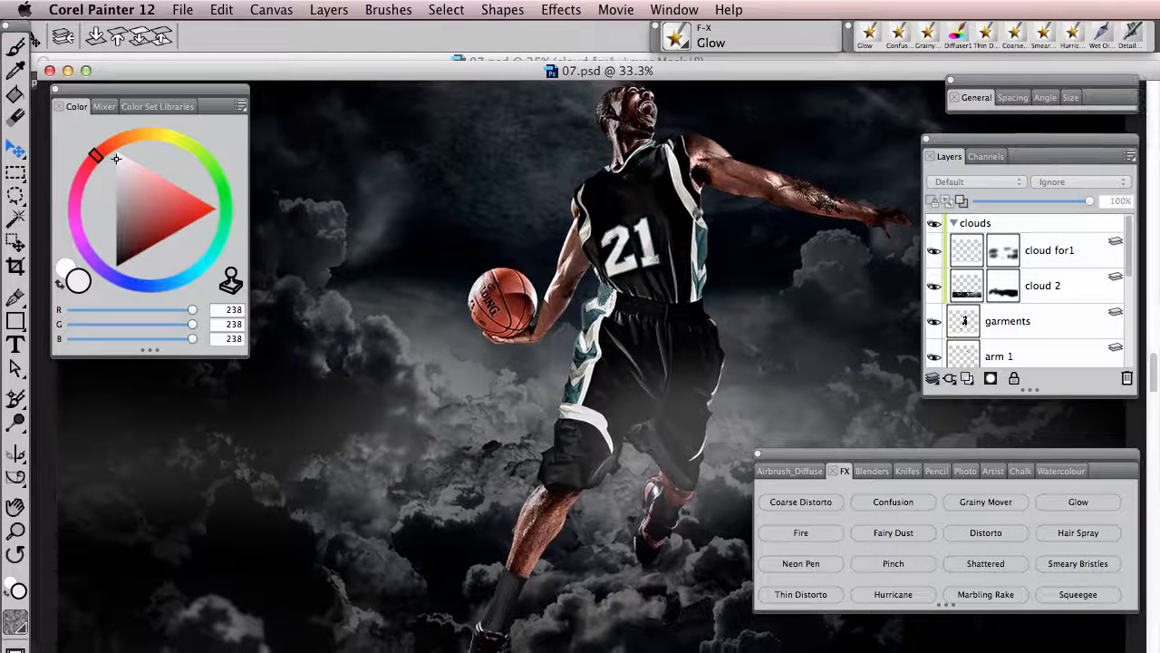
left_click_drag(680, 65, 654, 57)
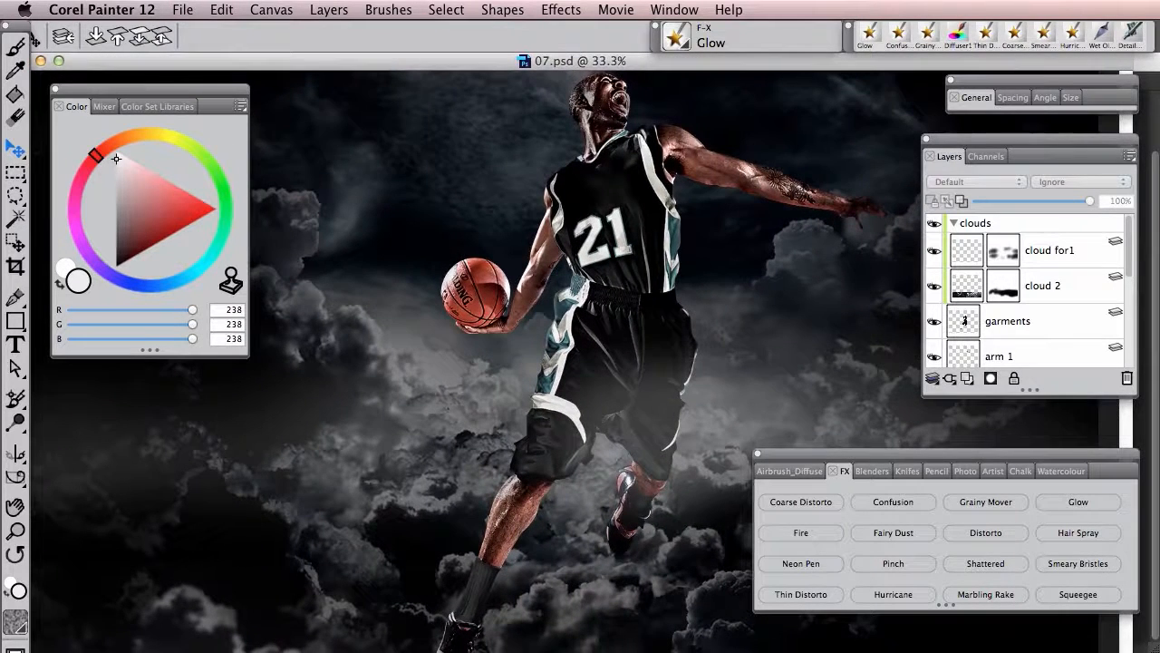
- Widen the document window, lengthen the Layers palette to show Layer 1, and nudge the Color palette slightly
left_click_drag(1129, 650, 1159, 650)
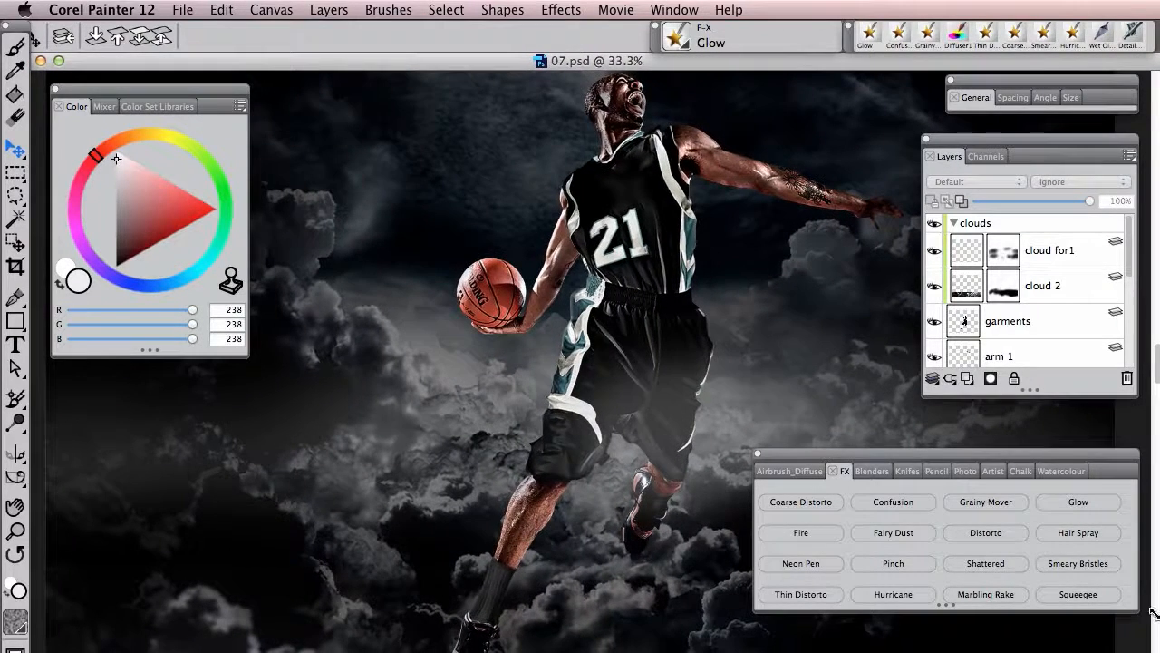
left_click_drag(1129, 392, 1124, 435)
mouse_move(1128, 302)
left_mouse_down()
mouse_move(1126, 403)
mouse_move(1124, 295)
left_mouse_up()
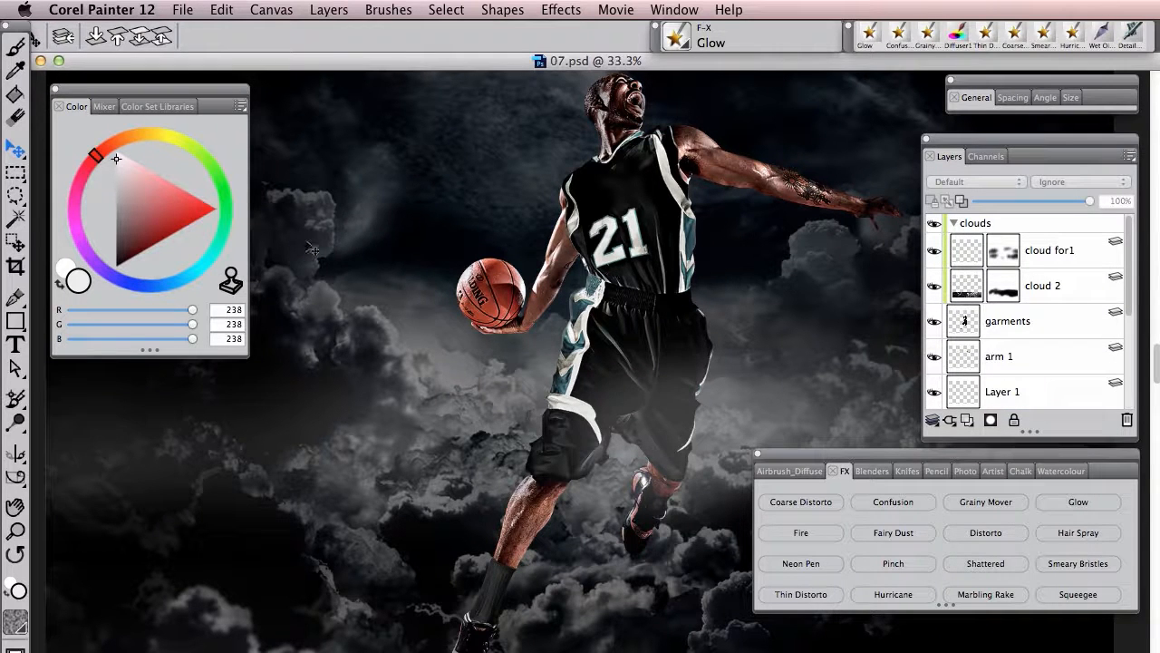
left_click_drag(186, 88, 184, 88)
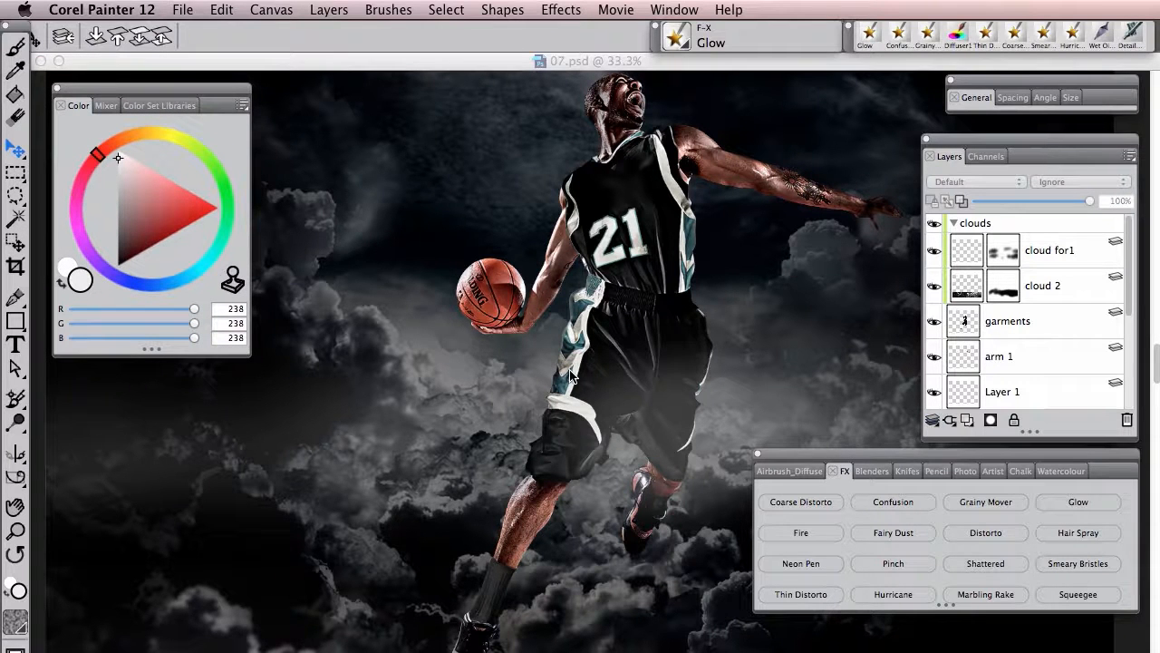
- Select the cloud 2 layer and move the custom FX brush palette slightly lower, clear of the Layers palette
left_click(1050, 291)
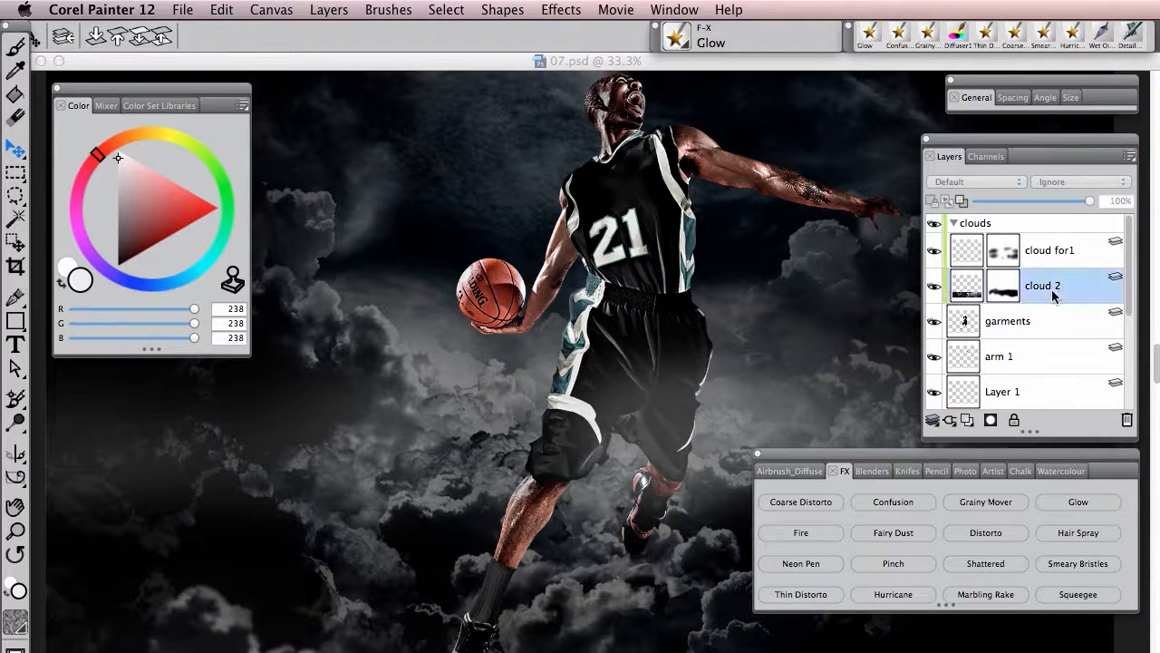
left_click(607, 400)
left_click_drag(607, 396, 586, 256)
left_click_drag(631, 310, 636, 300)
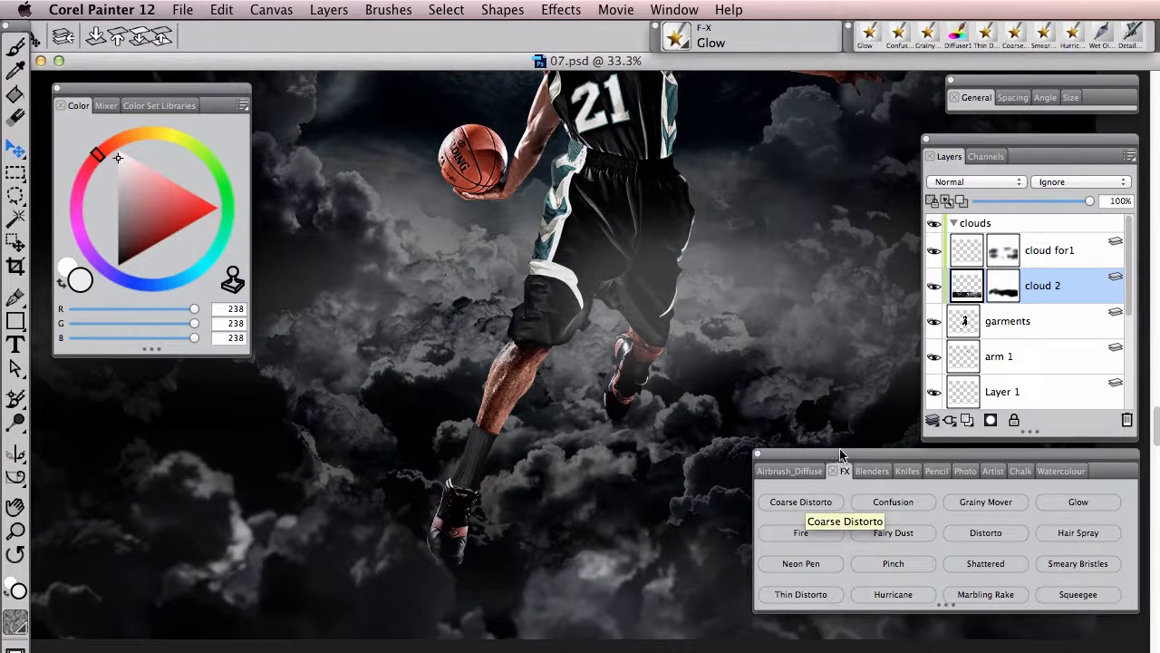
left_click_drag(836, 456, 836, 470)
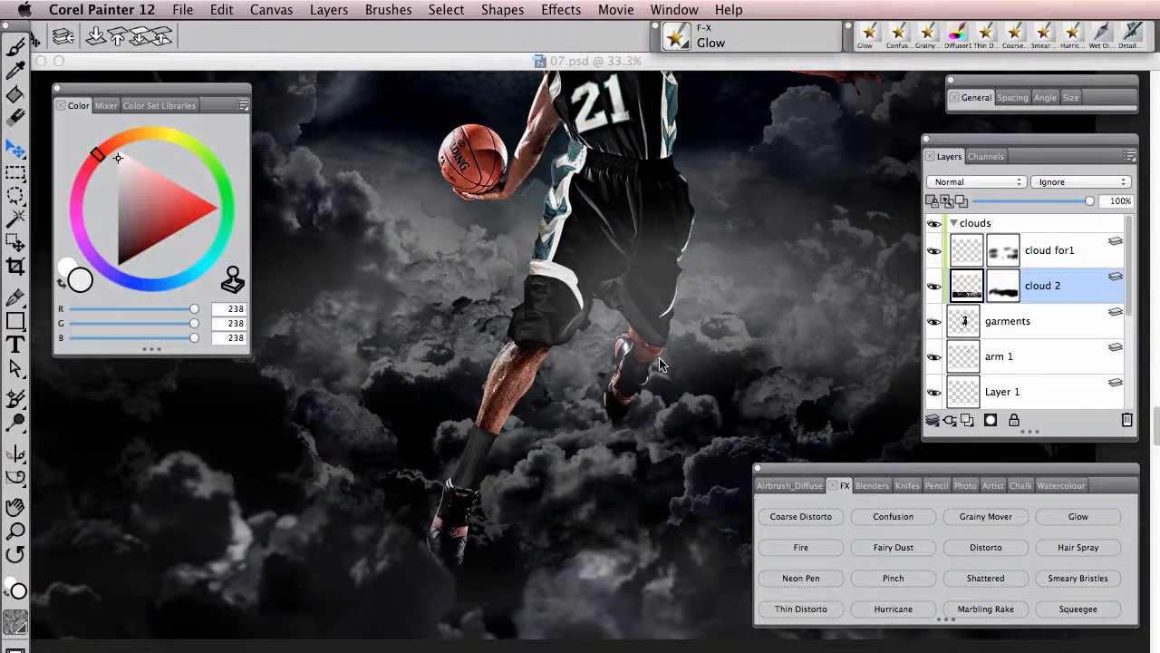
left_click(576, 408)
left_click_drag(589, 402, 630, 385)
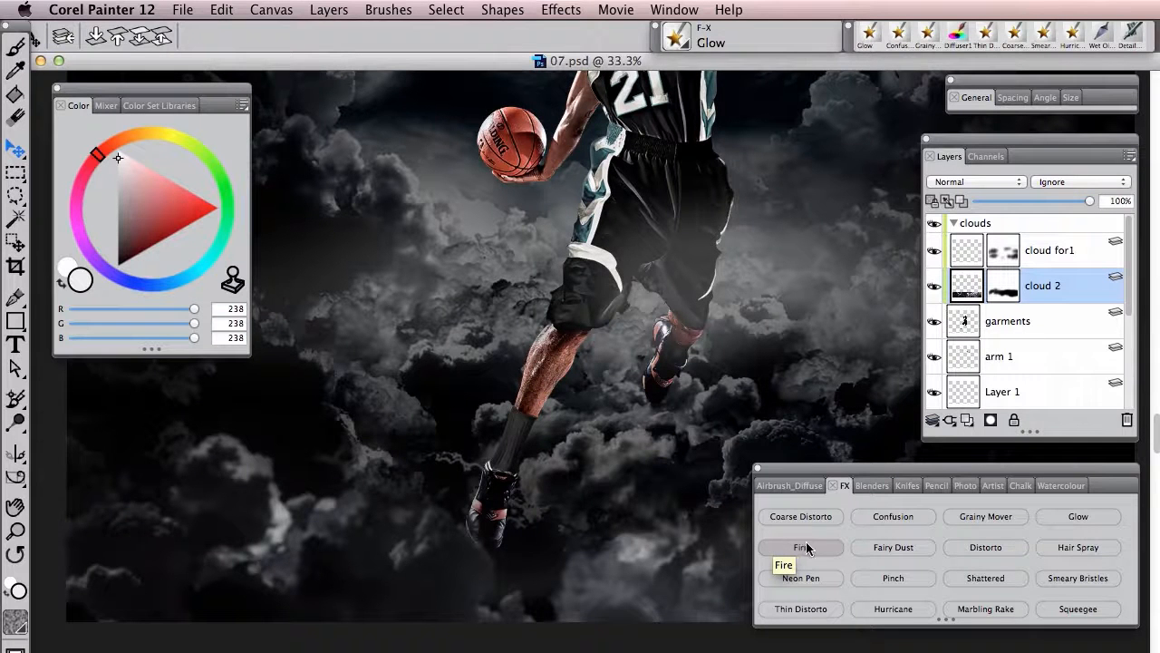
left_click_drag(919, 465, 921, 469)
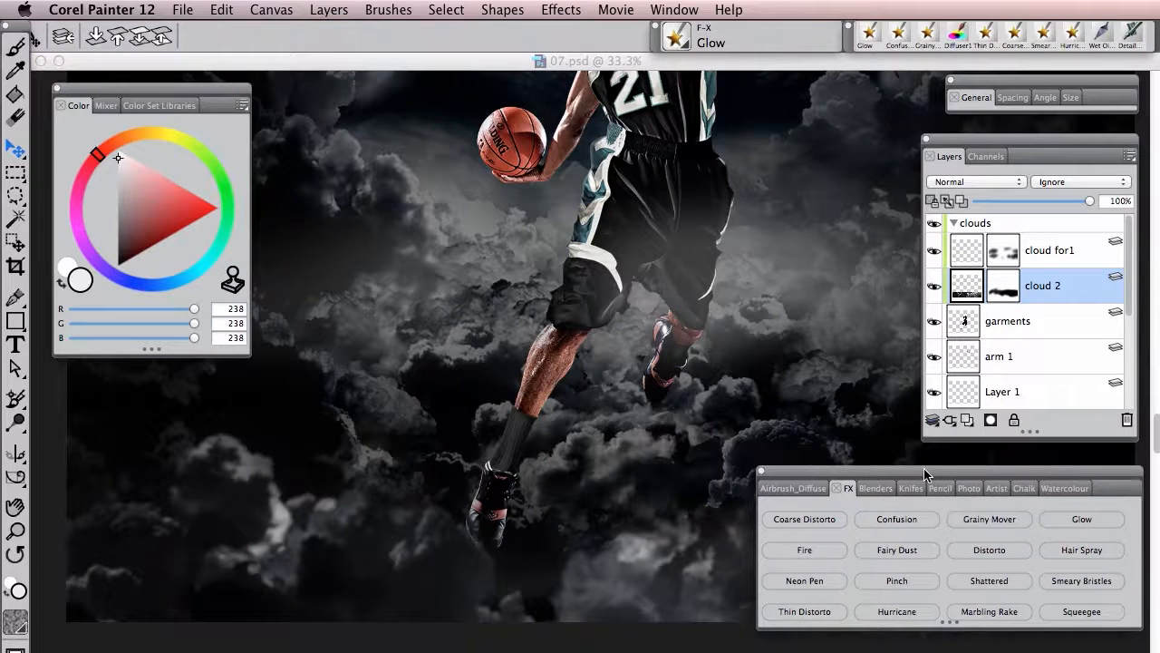
- Choose the Distorto brush and pull the lower clouds around the player's lower foot into streaks on cloud 2
left_click(995, 553)
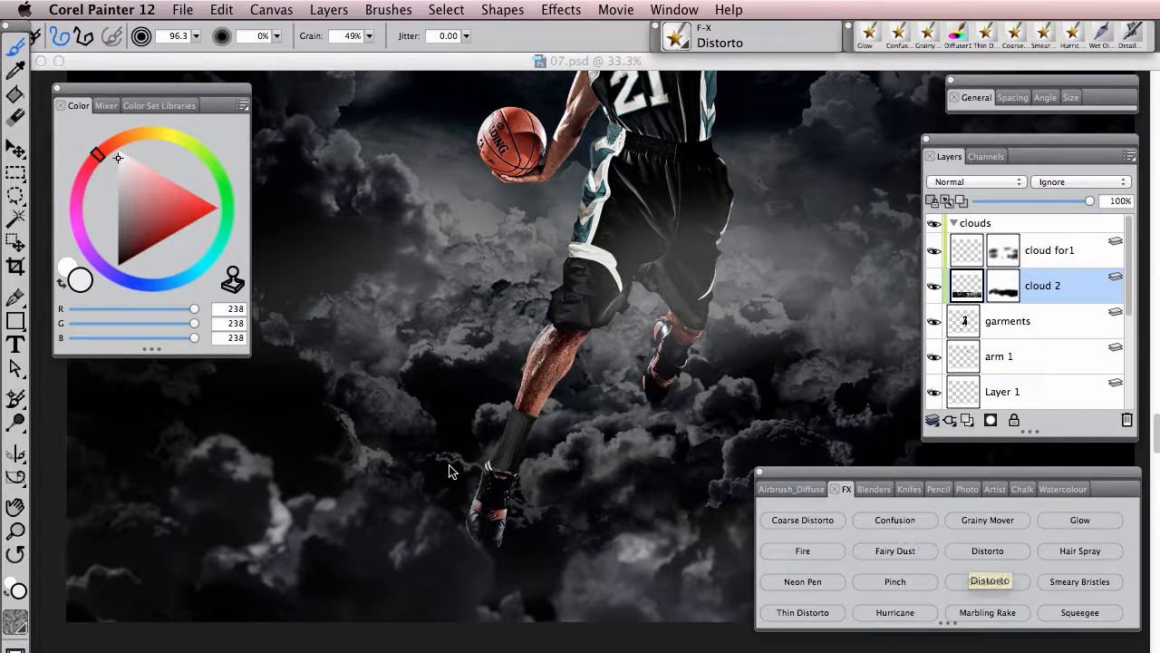
left_click(433, 498)
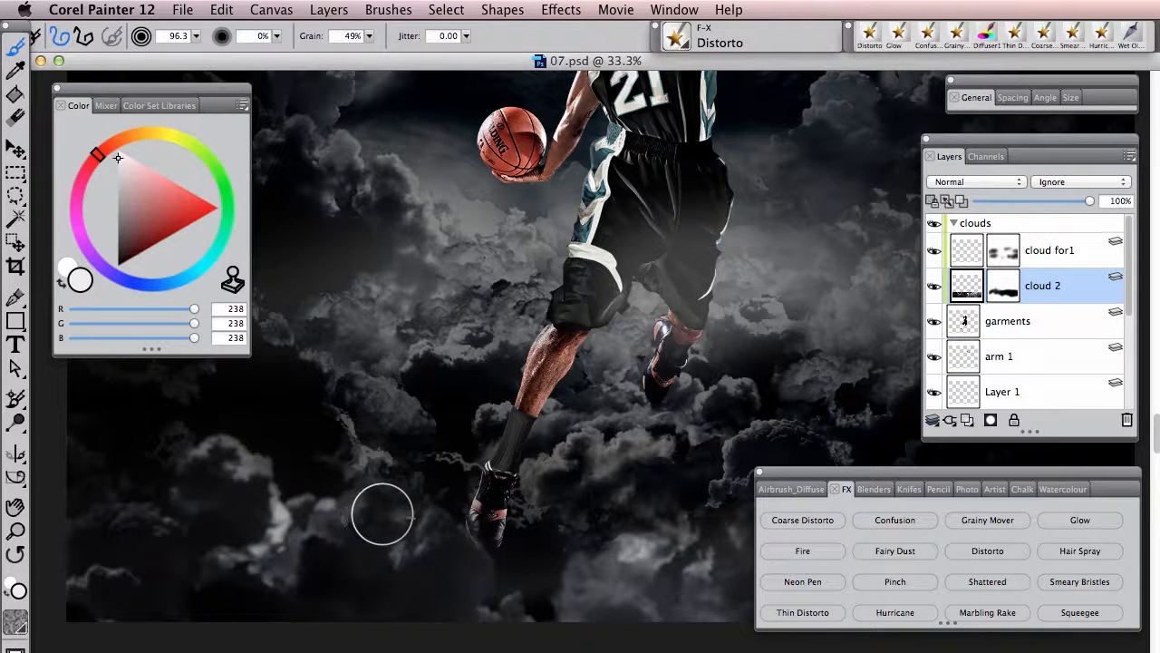
left_click_drag(392, 471, 329, 518)
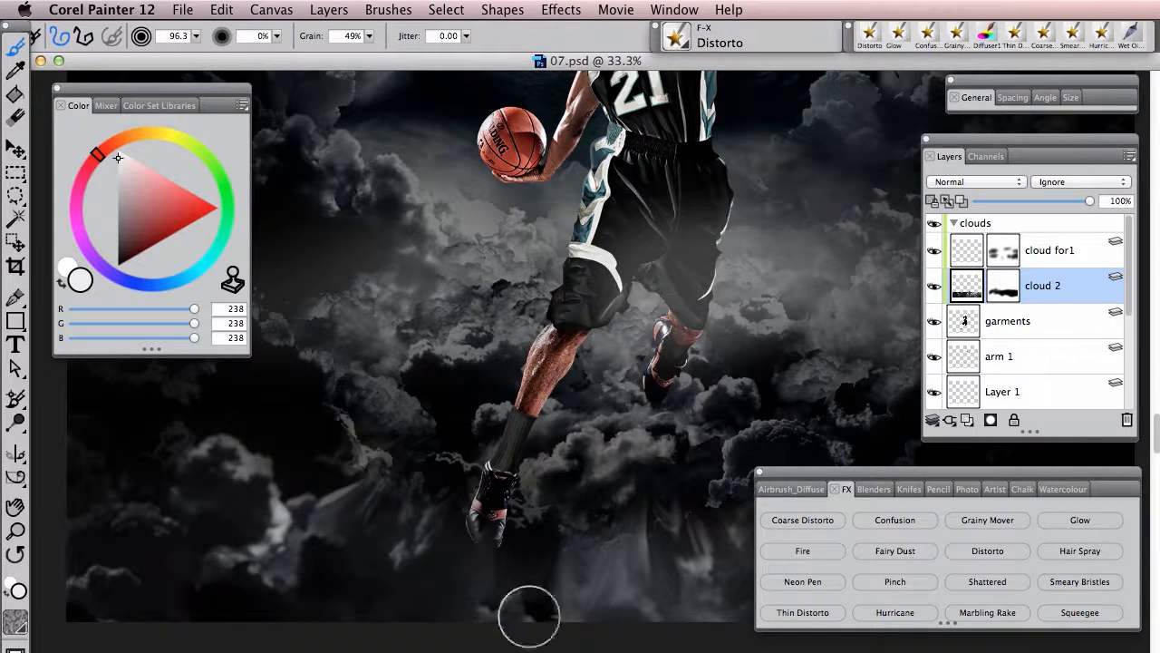
left_click_drag(236, 484, 361, 377)
left_click_drag(211, 490, 454, 334)
left_click_drag(199, 452, 457, 293)
- Try pulling longer diagonal cloud streaks up toward the player's knee with Distorto, and undo each attempt
left_click_drag(289, 490, 650, 232)
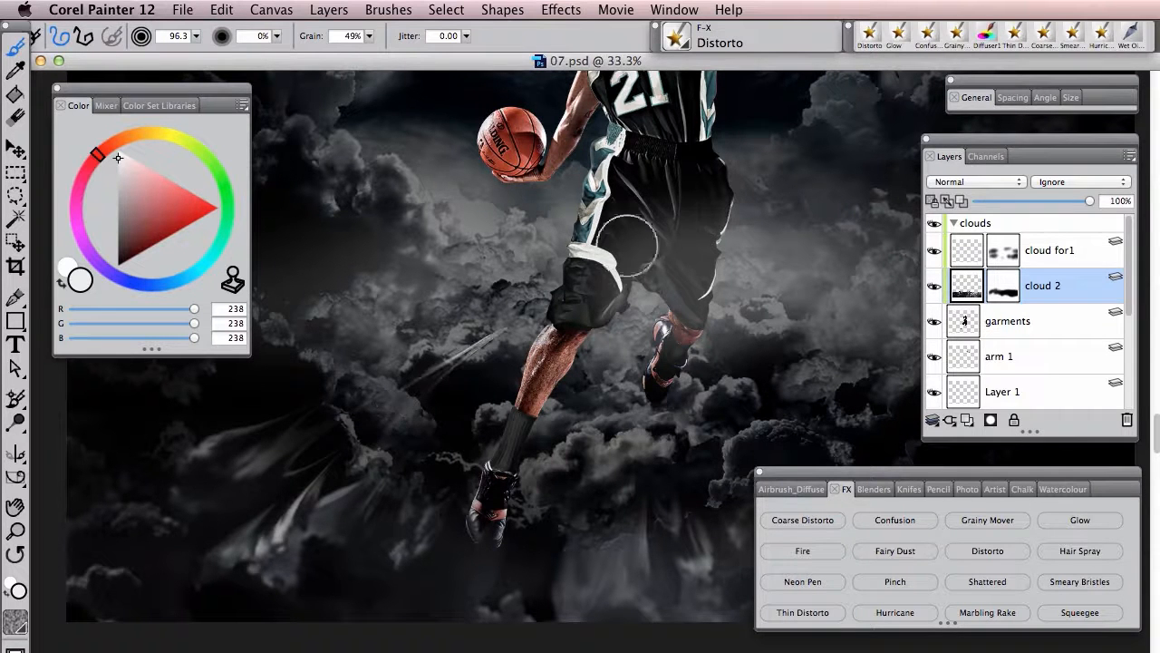
key("super+z")
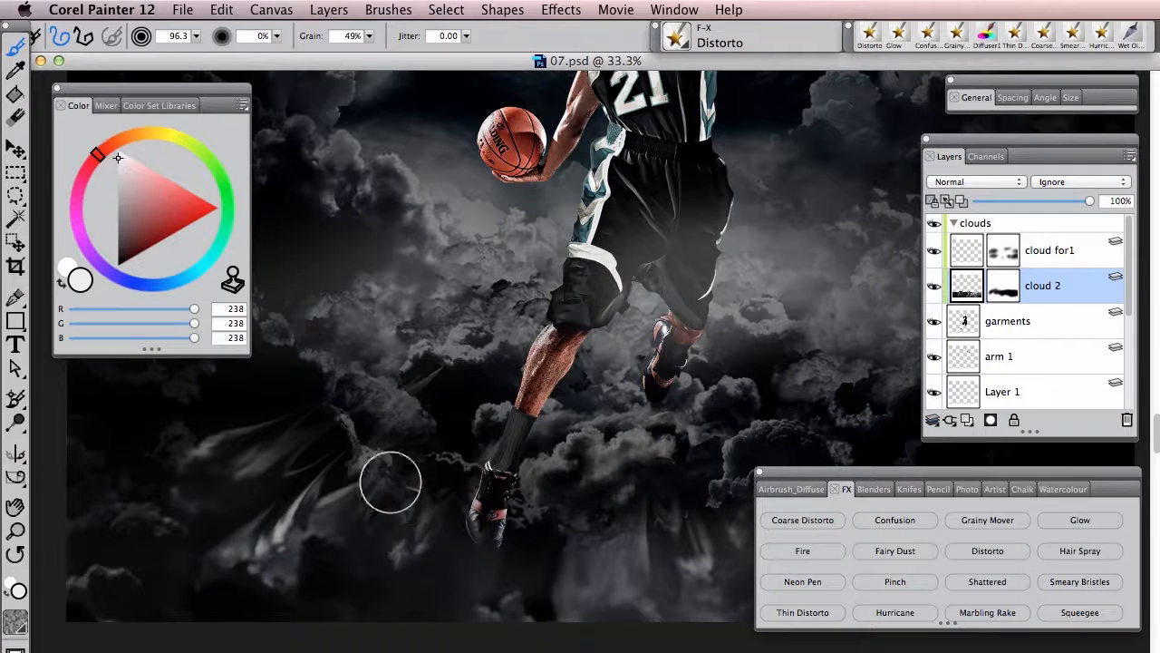
left_click_drag(347, 468, 507, 290)
key("super+z")
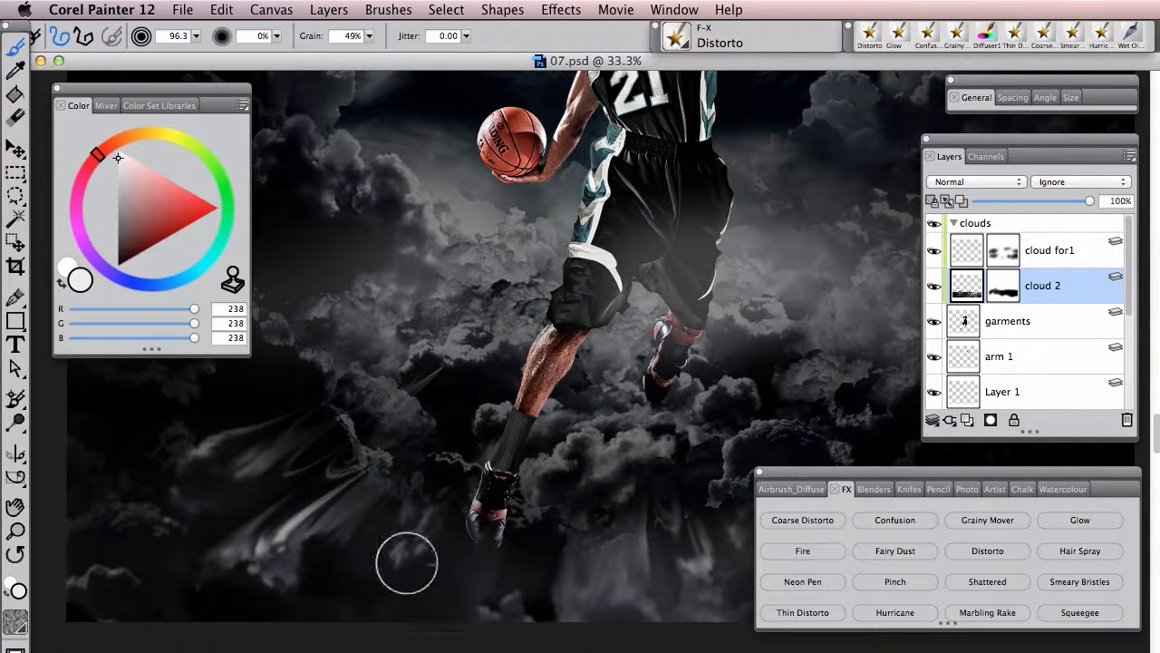
- Smear the clouds beneath the player's lower foot and along the image's bottom edge with Distorto, undoing one stray stroke
left_click_drag(495, 617, 504, 437)
mouse_move(534, 605)
left_mouse_down()
mouse_move(546, 508)
mouse_move(498, 516)
left_mouse_up()
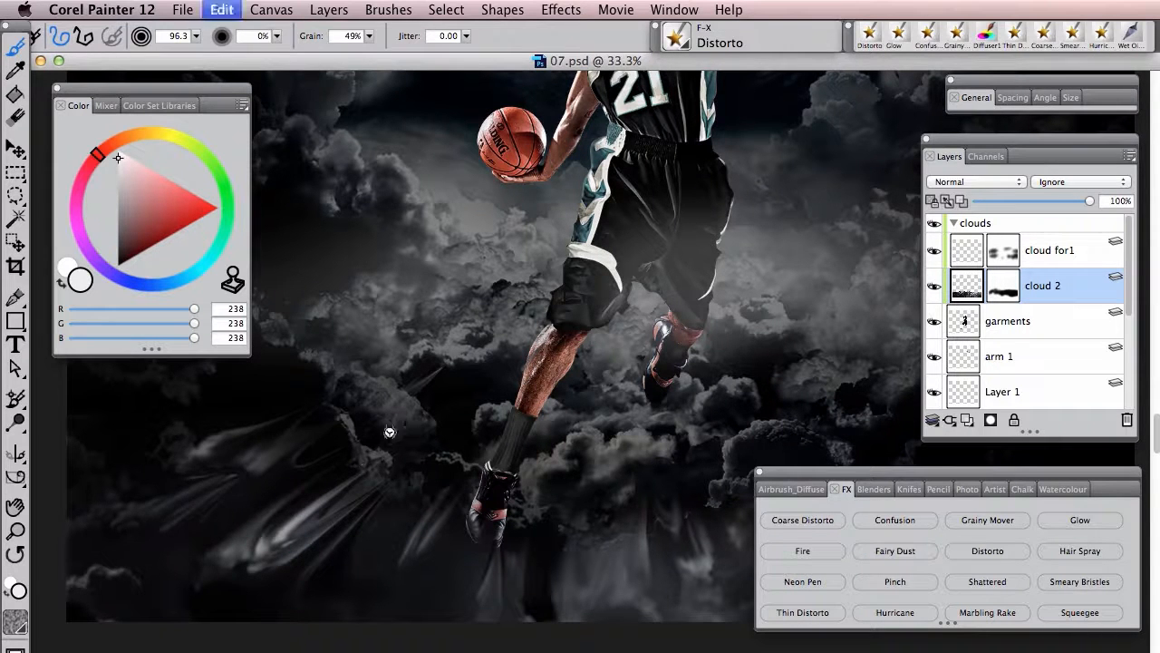
key("super+z")
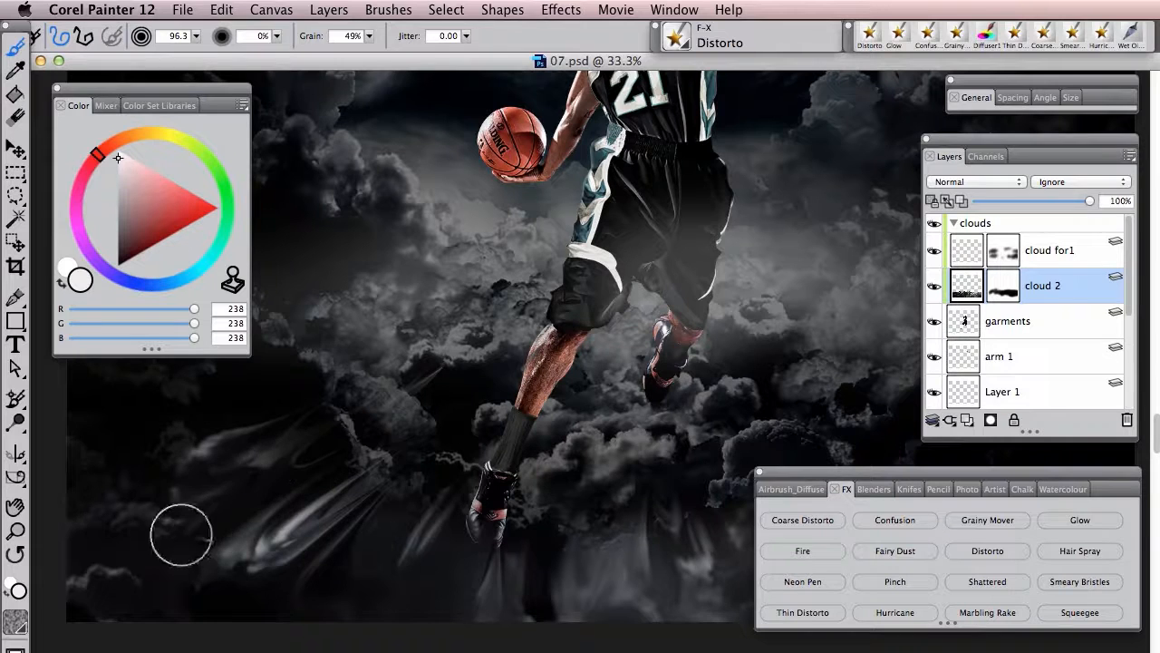
left_click_drag(557, 392, 329, 411)
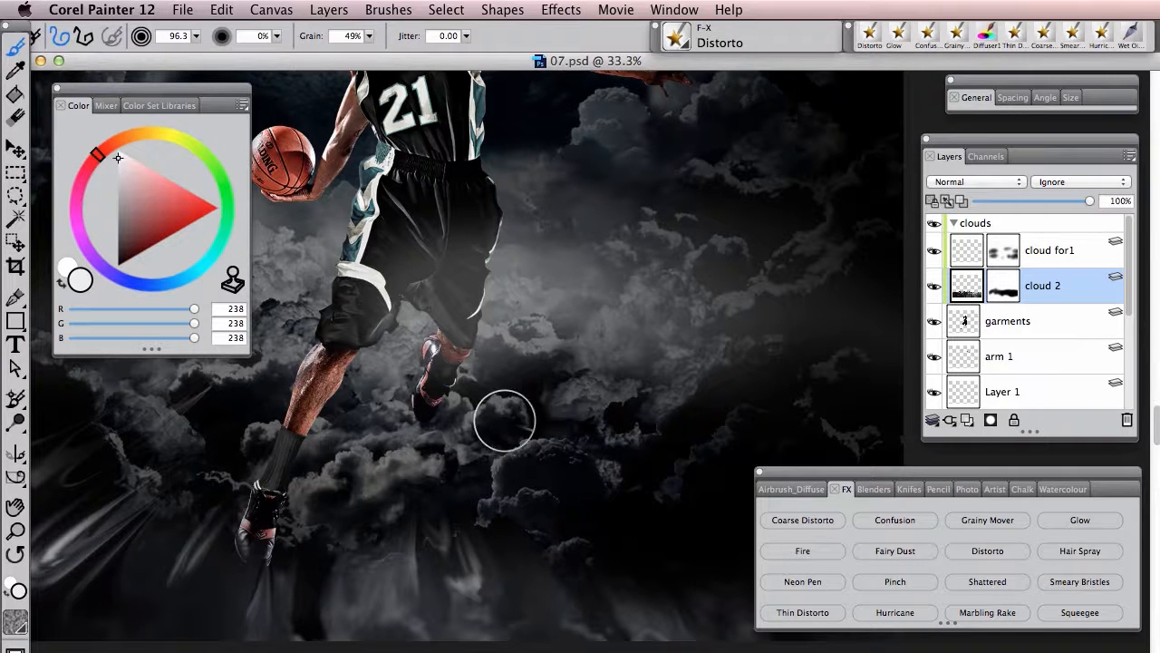
mouse_move(475, 452)
left_mouse_down()
mouse_move(277, 423)
mouse_move(560, 430)
mouse_move(625, 418)
mouse_move(688, 430)
left_mouse_up()
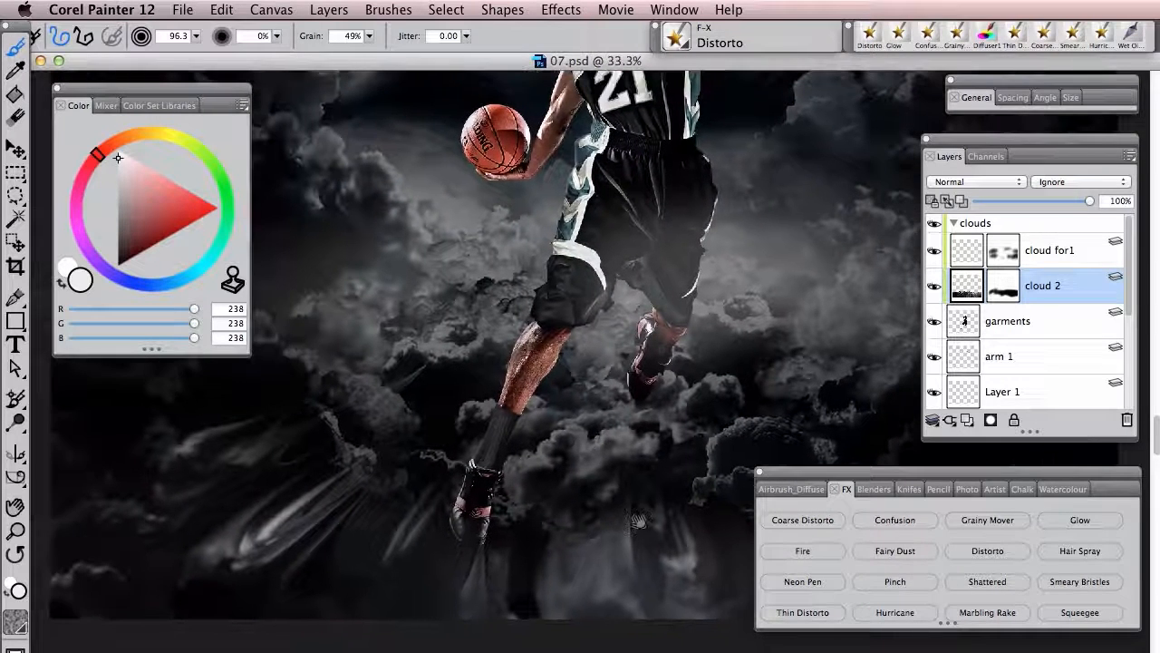
left_click_drag(605, 460, 604, 496)
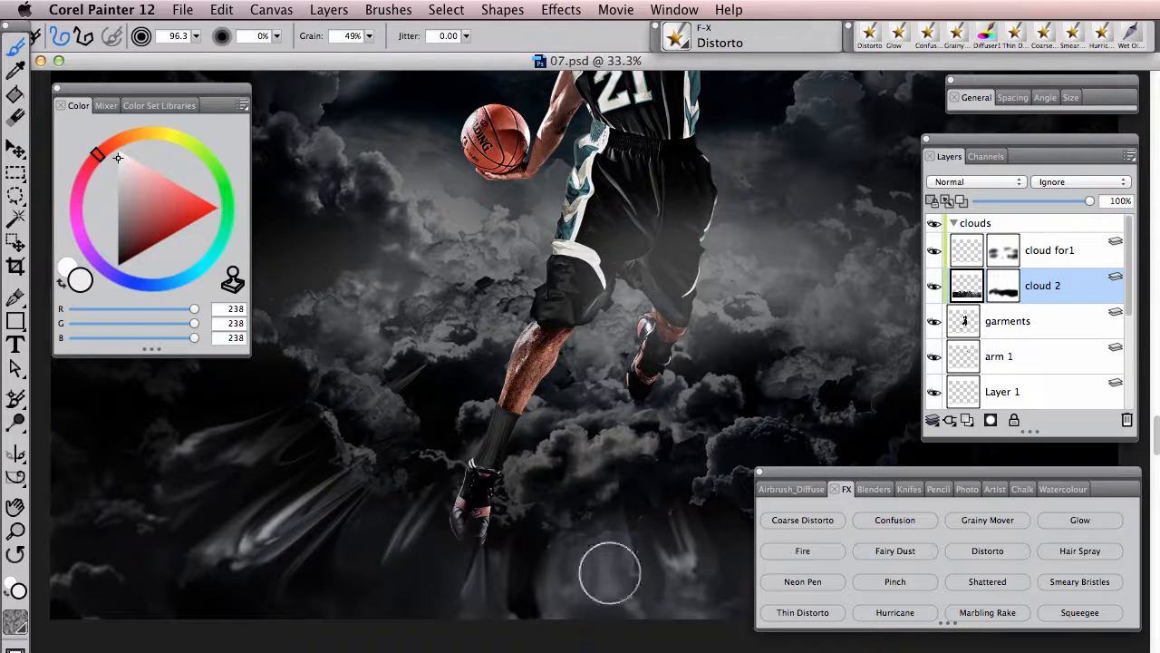
left_click_drag(496, 570, 521, 530)
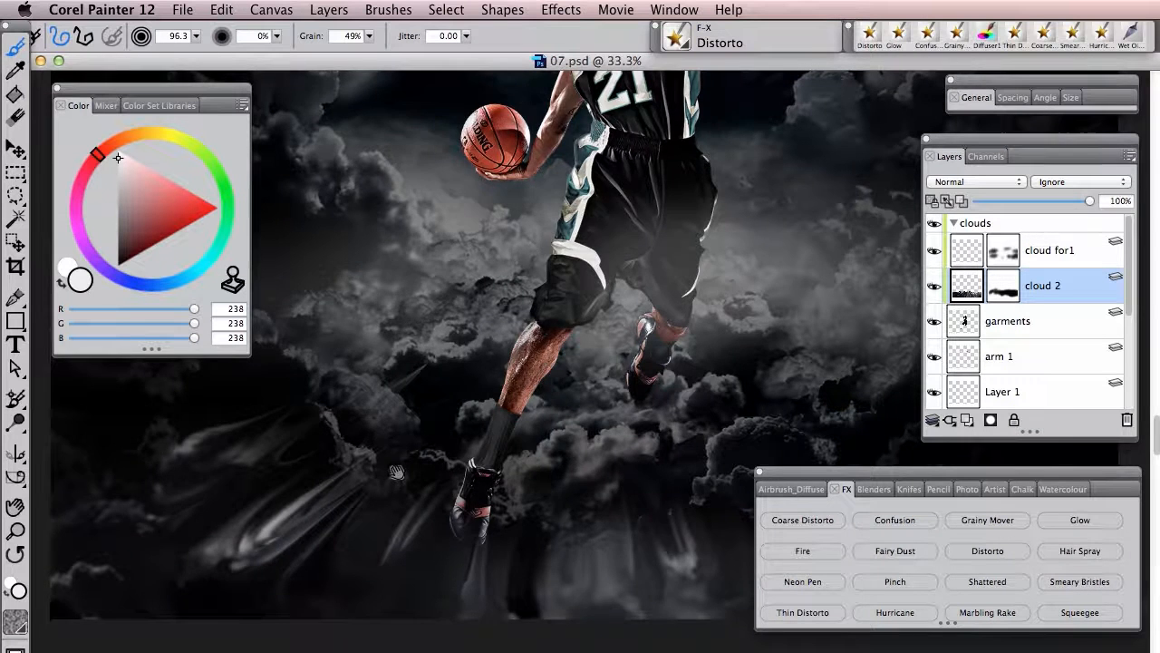
- Bend and extend the bright cloud streaks to the left of the player's lower foot with Distorto
left_click_drag(387, 467, 568, 467)
left_click_drag(505, 495, 437, 544)
left_click_drag(549, 473, 409, 571)
mouse_move(530, 483)
left_mouse_down()
mouse_move(413, 561)
mouse_move(526, 510)
left_mouse_up()
left_click_drag(459, 541, 547, 459)
left_click_drag(456, 462, 654, 330)
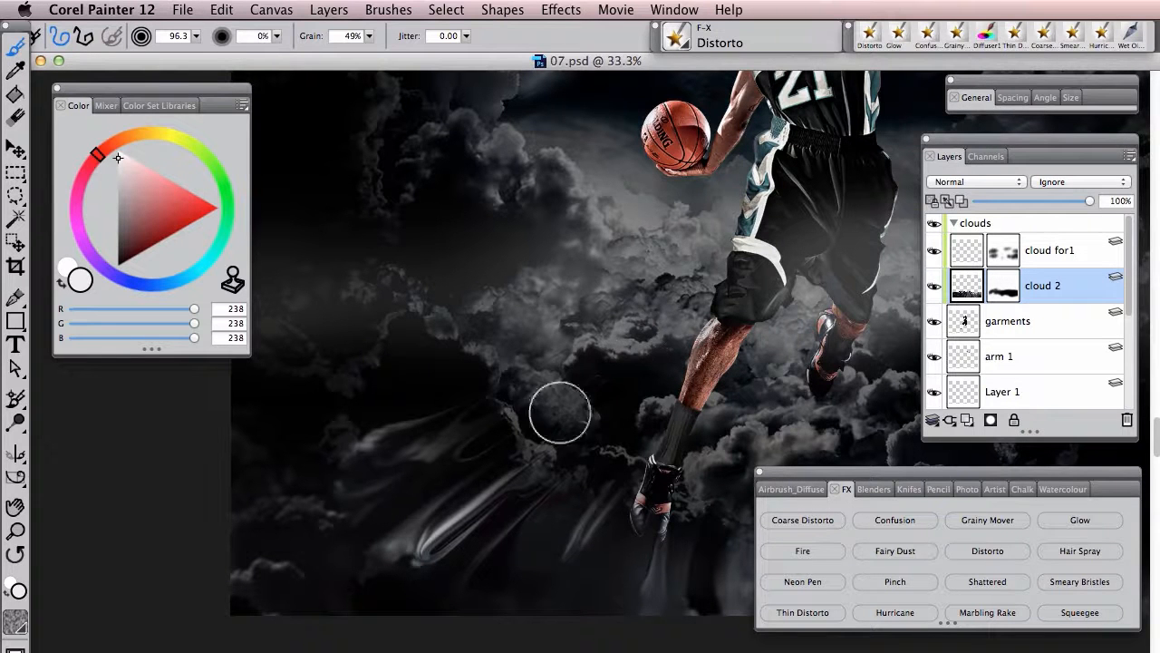
- Switch to the Hurricane brush for working on the clouds below the player
mouse_move(759, 323)
left_mouse_down()
mouse_move(519, 324)
mouse_move(408, 294)
mouse_move(536, 340)
mouse_move(673, 329)
left_mouse_up()
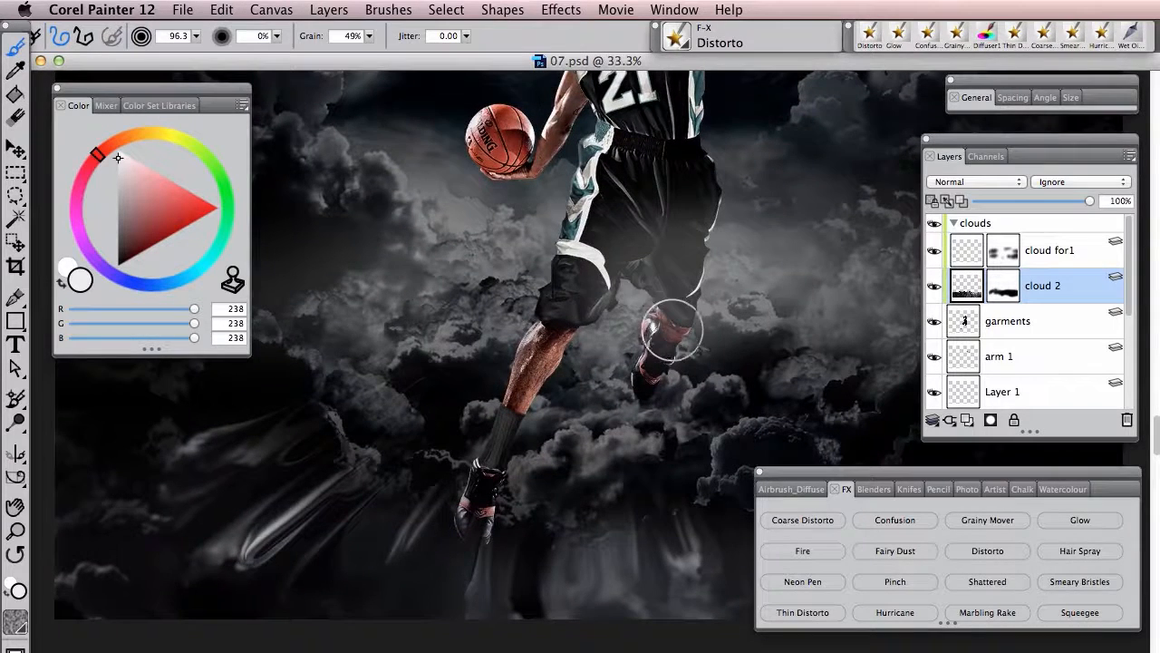
left_click_drag(594, 330, 263, 360)
left_click_drag(450, 398, 758, 415)
left_click_drag(703, 299, 678, 271)
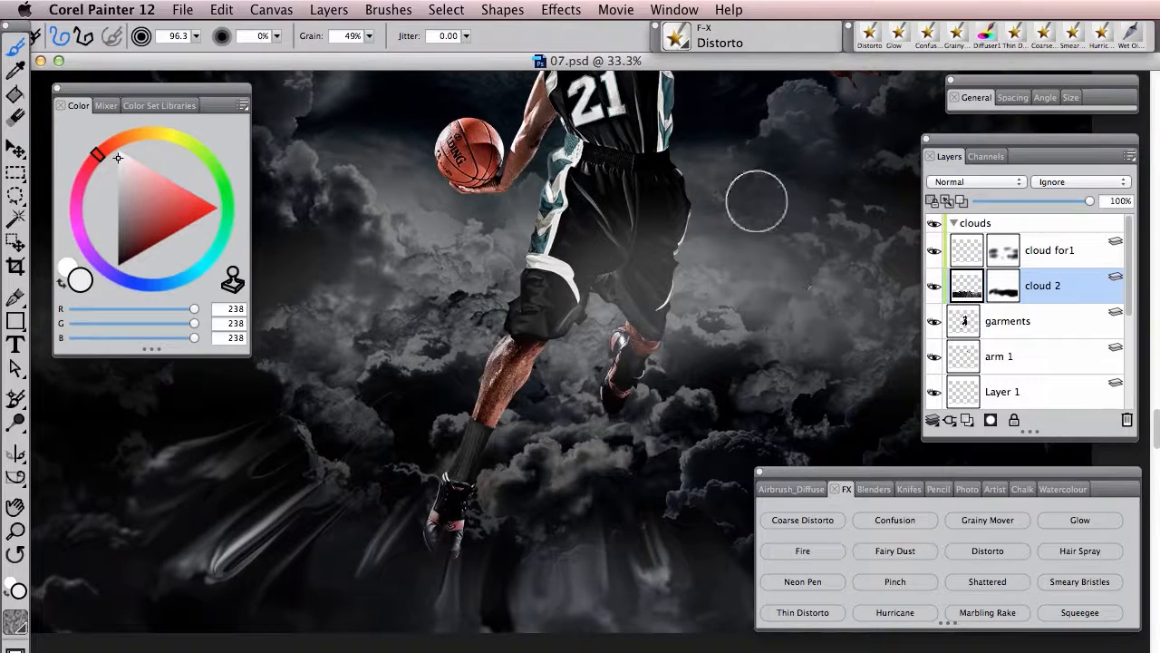
left_click_drag(662, 327, 701, 328)
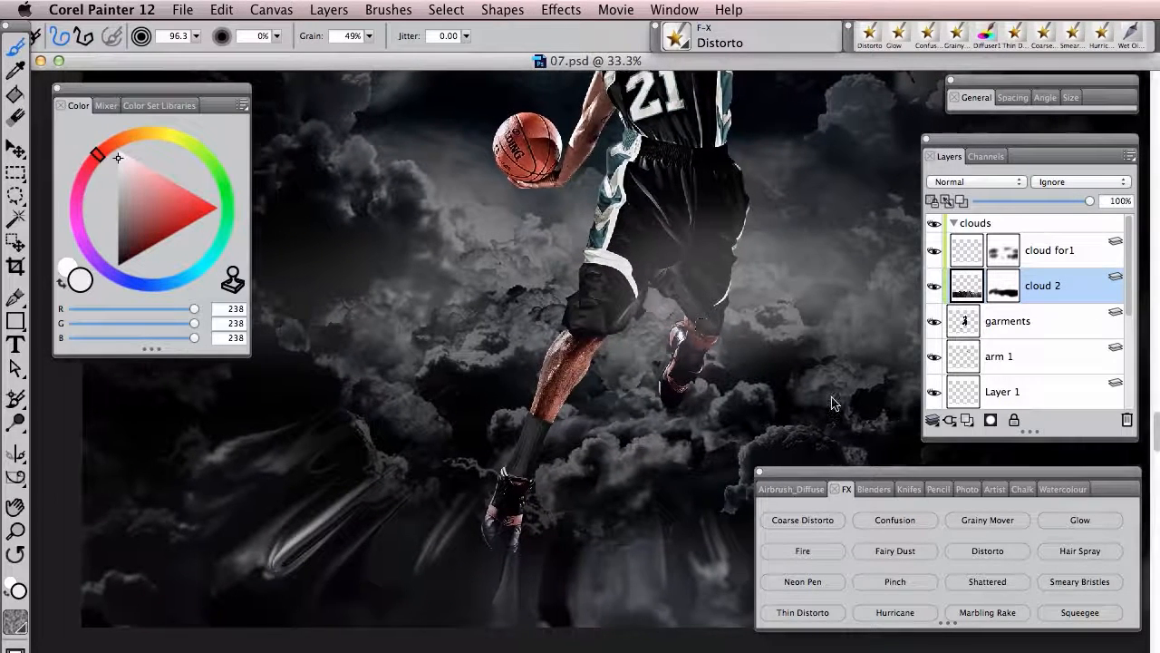
left_click(898, 613)
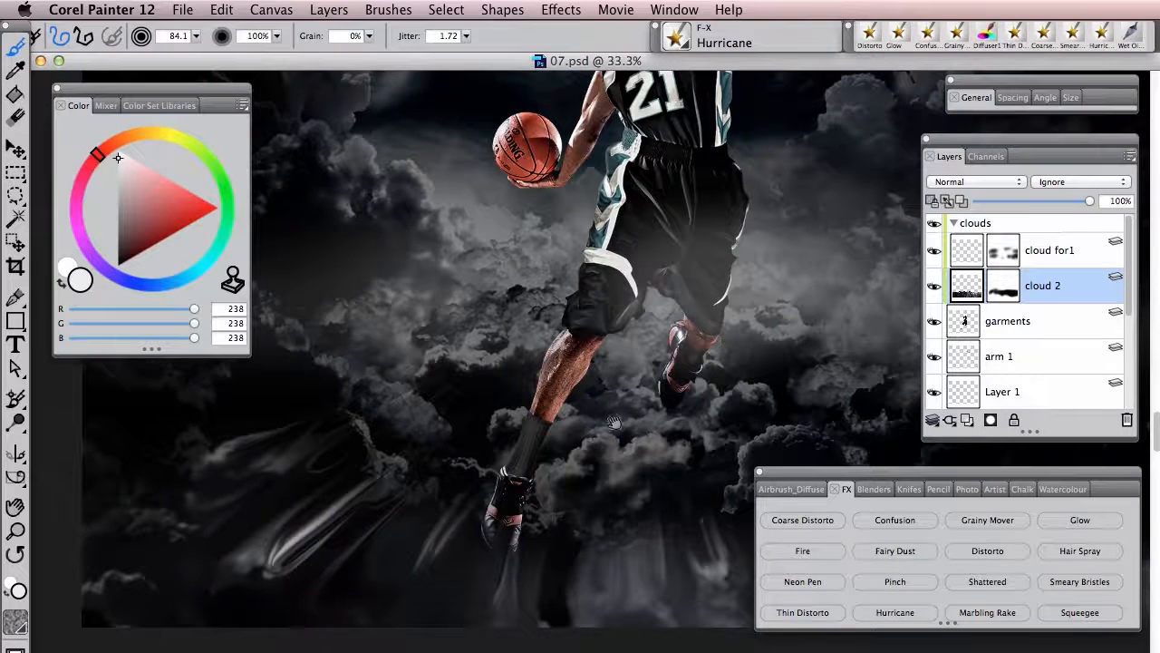
left_click_drag(557, 369, 415, 338)
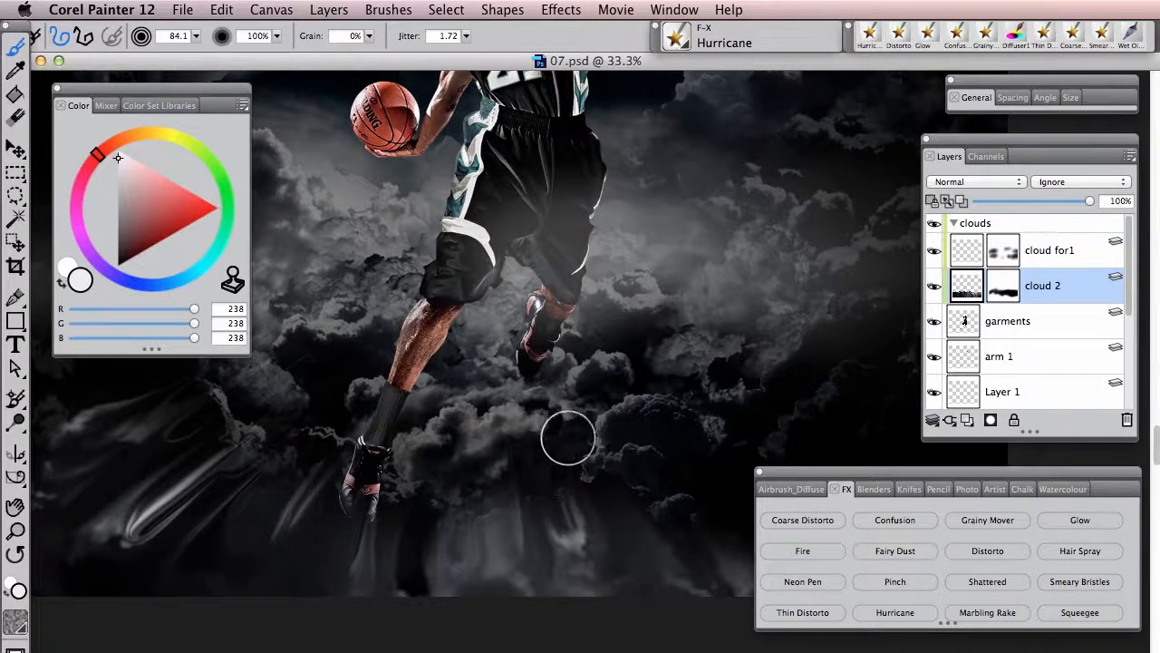
- Try swirling the clouds below the player with the Hurricane brush enlarged to 196.1, and undo the strokes
left_click_drag(570, 462, 571, 463)
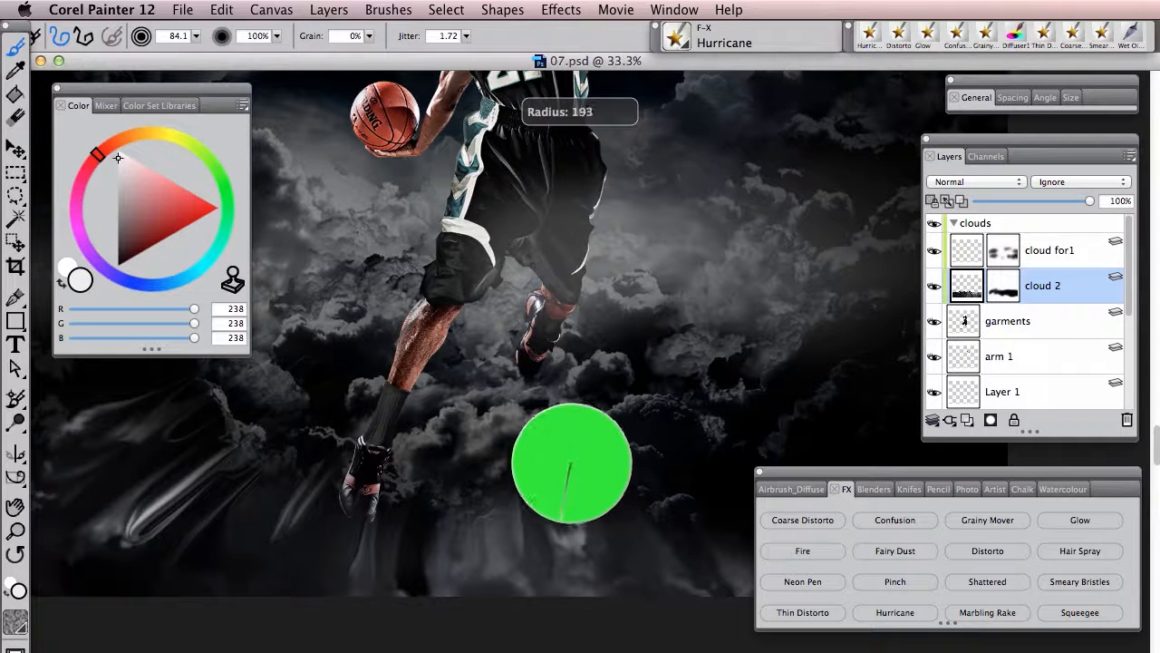
left_click_drag(562, 522, 575, 502)
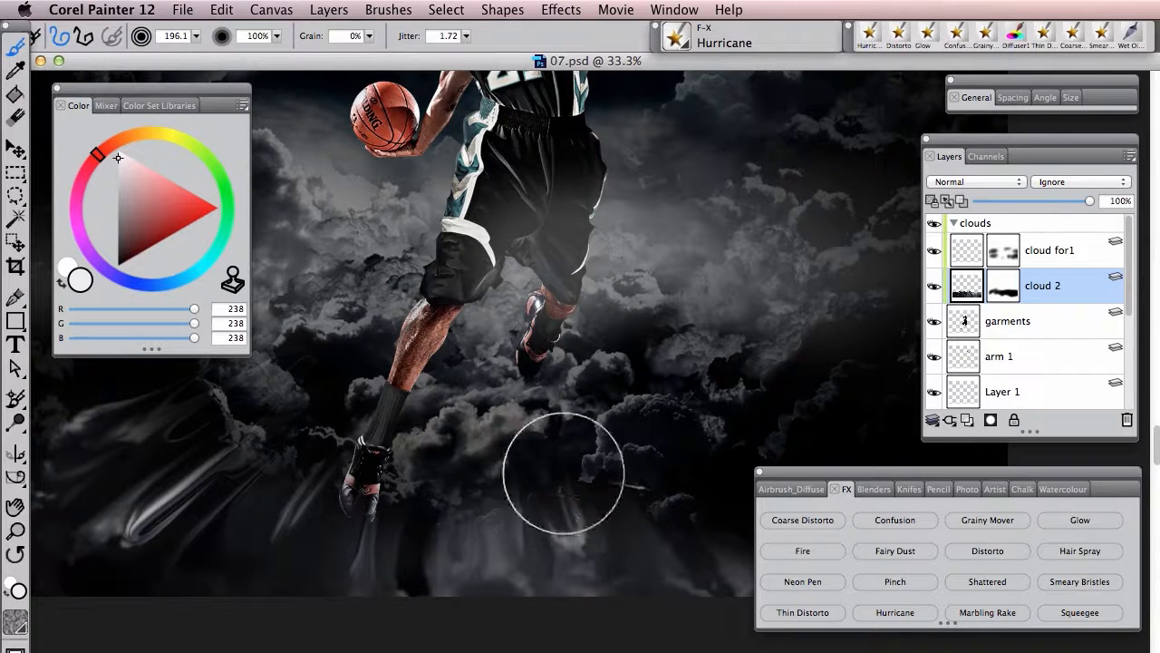
mouse_move(551, 444)
left_mouse_down()
mouse_move(408, 438)
mouse_move(265, 413)
mouse_move(723, 439)
mouse_move(574, 456)
left_mouse_up()
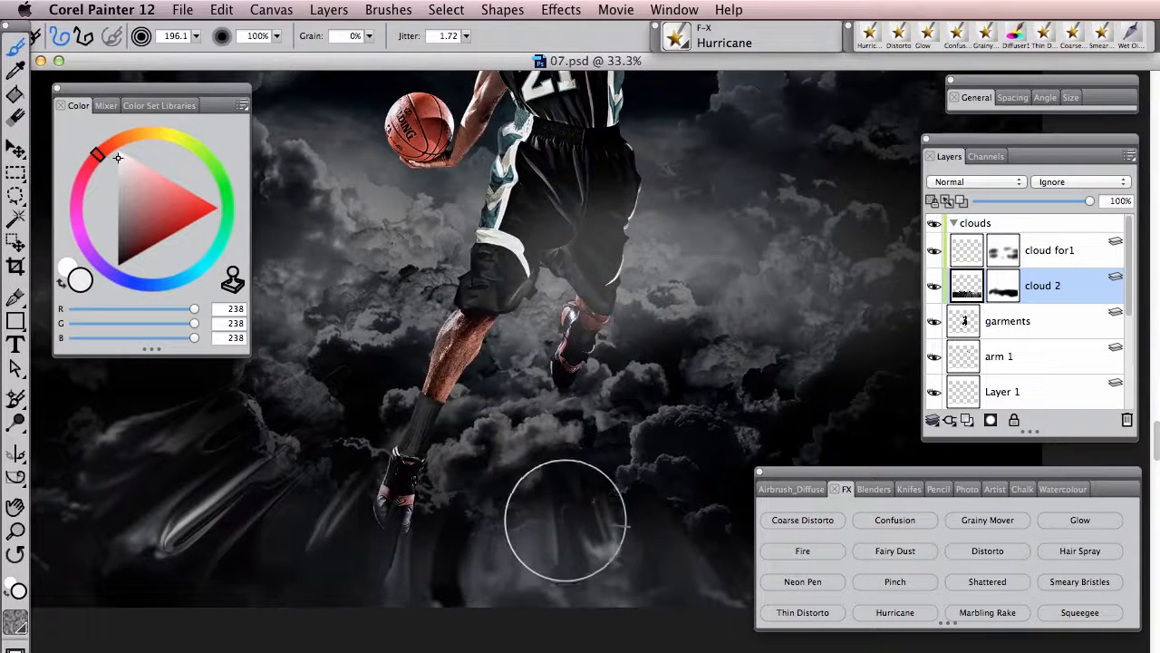
mouse_move(651, 481)
left_mouse_down()
mouse_move(515, 481)
mouse_move(579, 533)
mouse_move(563, 492)
mouse_move(606, 493)
mouse_move(556, 489)
mouse_move(591, 473)
mouse_move(616, 506)
mouse_move(559, 422)
mouse_move(638, 476)
mouse_move(596, 482)
mouse_move(653, 439)
mouse_move(588, 497)
mouse_move(642, 444)
left_mouse_up()
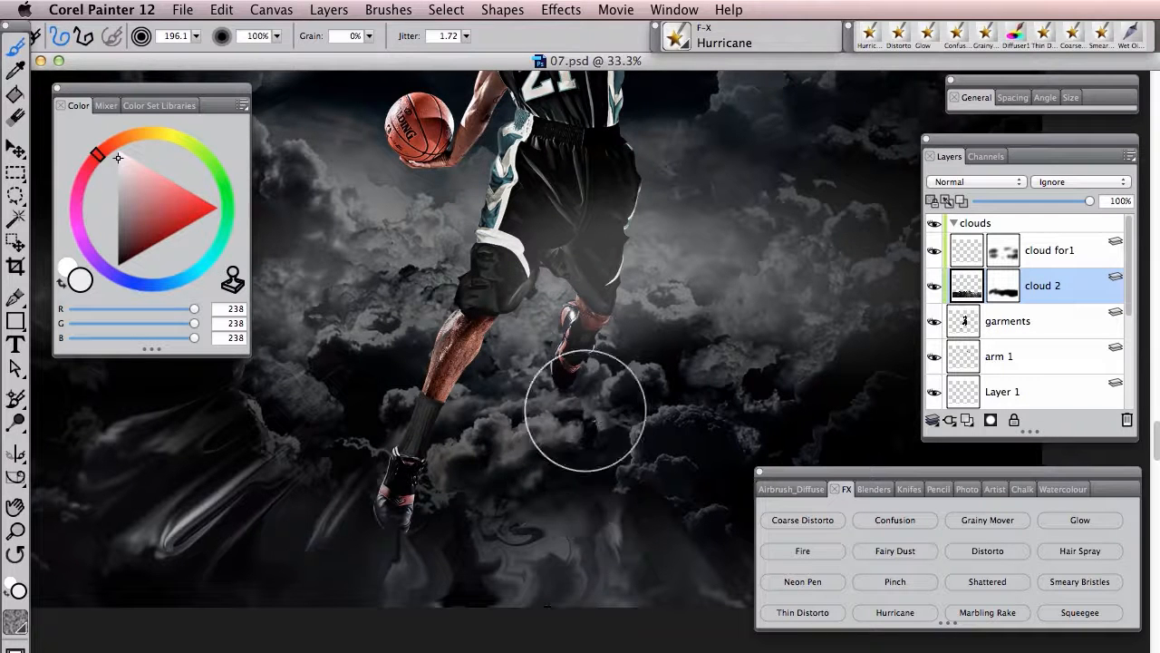
key("super+z")
key("super+z")
key("super+z")
key("super+z")
key("super+z")
key("super+z")
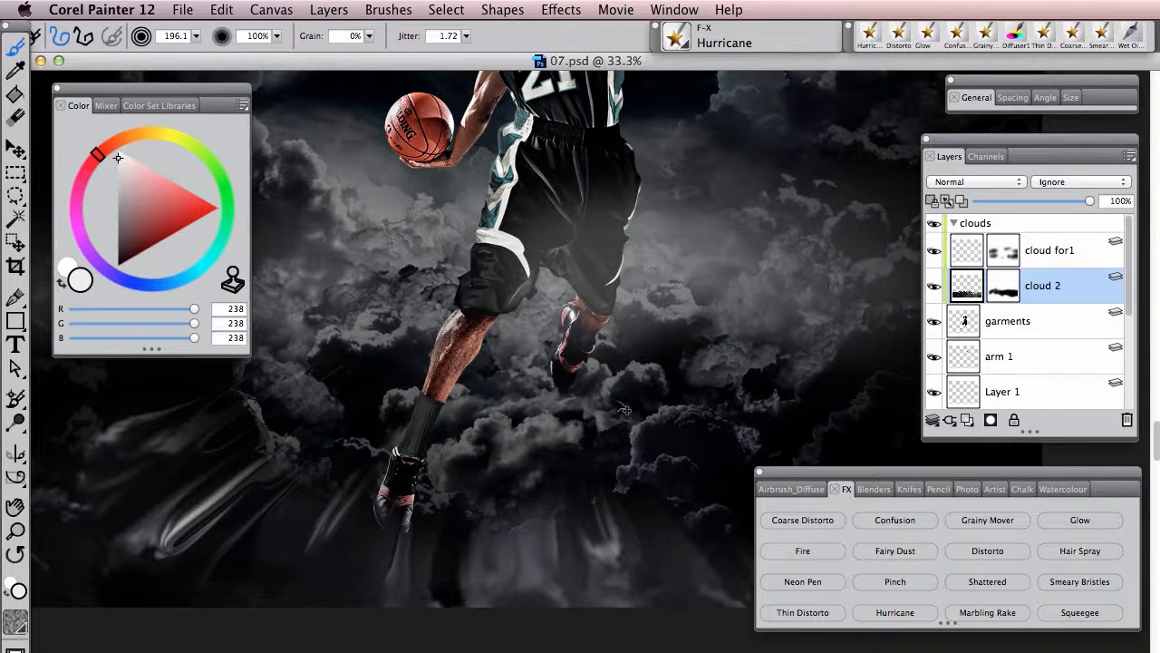
- Reduce the Hurricane brush to 96.1 and swirl the low clouds on both sides of the player on cloud 2
mouse_move(565, 469)
left_mouse_down()
mouse_move(500, 516)
mouse_move(552, 516)
mouse_move(555, 497)
left_mouse_up()
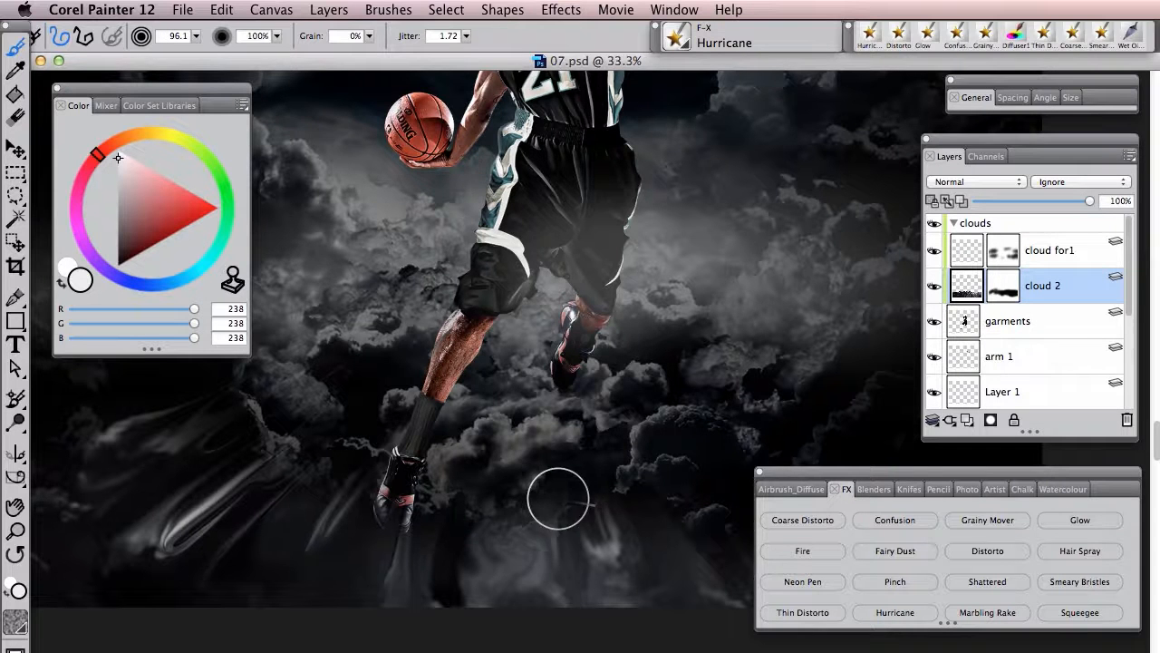
scroll(458, 422, "left", 5)
mouse_move(312, 486)
left_mouse_down()
mouse_move(244, 519)
mouse_move(318, 491)
mouse_move(308, 494)
mouse_move(326, 472)
left_mouse_up()
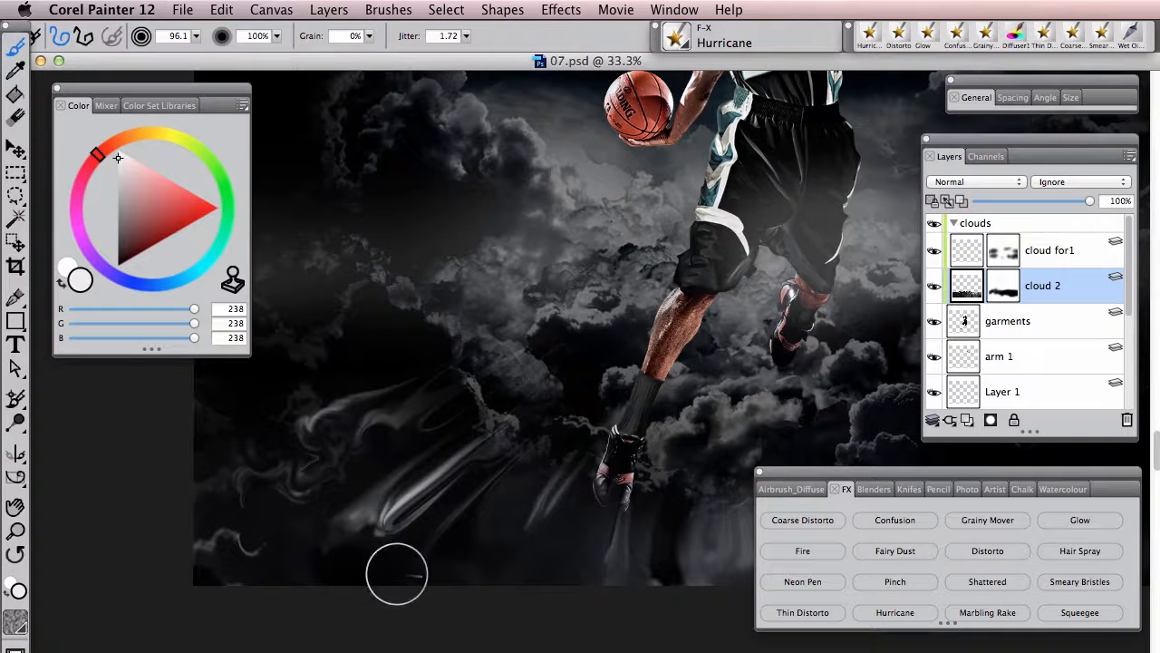
mouse_move(593, 552)
left_mouse_down()
mouse_move(466, 544)
mouse_move(477, 395)
left_mouse_up()
scroll(476, 463, "right", 10)
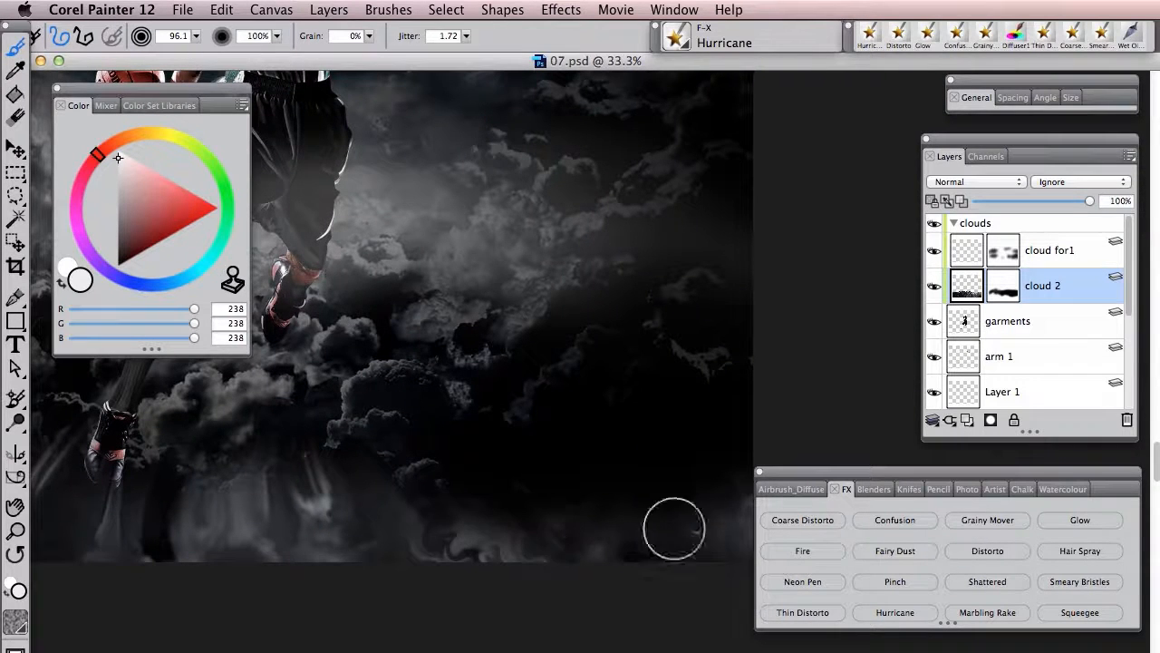
mouse_move(440, 536)
left_mouse_down()
mouse_move(364, 560)
mouse_move(277, 566)
mouse_move(517, 524)
mouse_move(465, 533)
mouse_move(432, 519)
mouse_move(429, 530)
mouse_move(345, 534)
mouse_move(471, 479)
left_mouse_up()
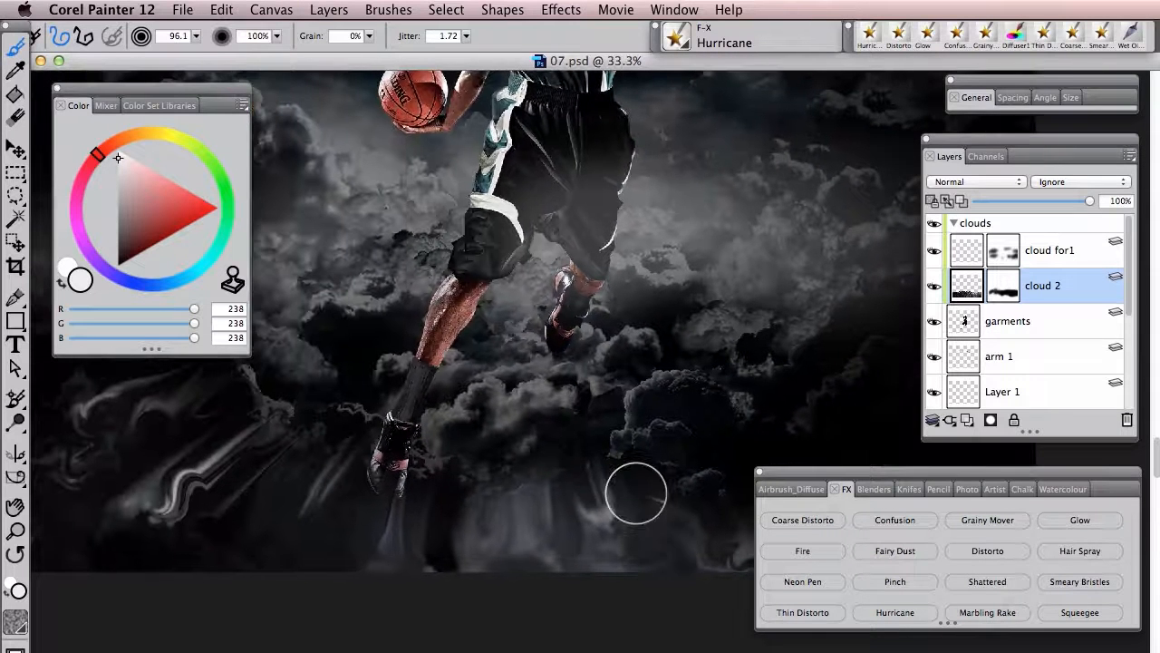
- Swirl the low clouds below and to the right of the player's lower foot with the Hurricane brush
mouse_move(567, 560)
left_mouse_down()
mouse_move(509, 560)
mouse_move(605, 545)
mouse_move(363, 550)
mouse_move(491, 548)
left_mouse_up()
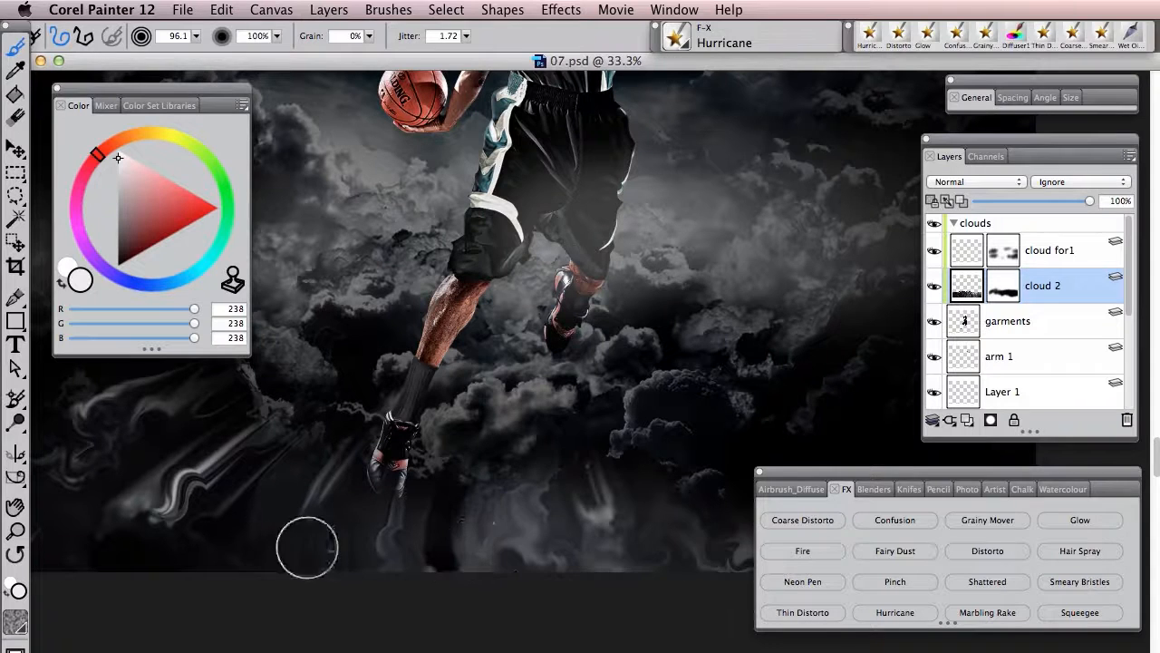
left_click_drag(586, 481, 594, 494)
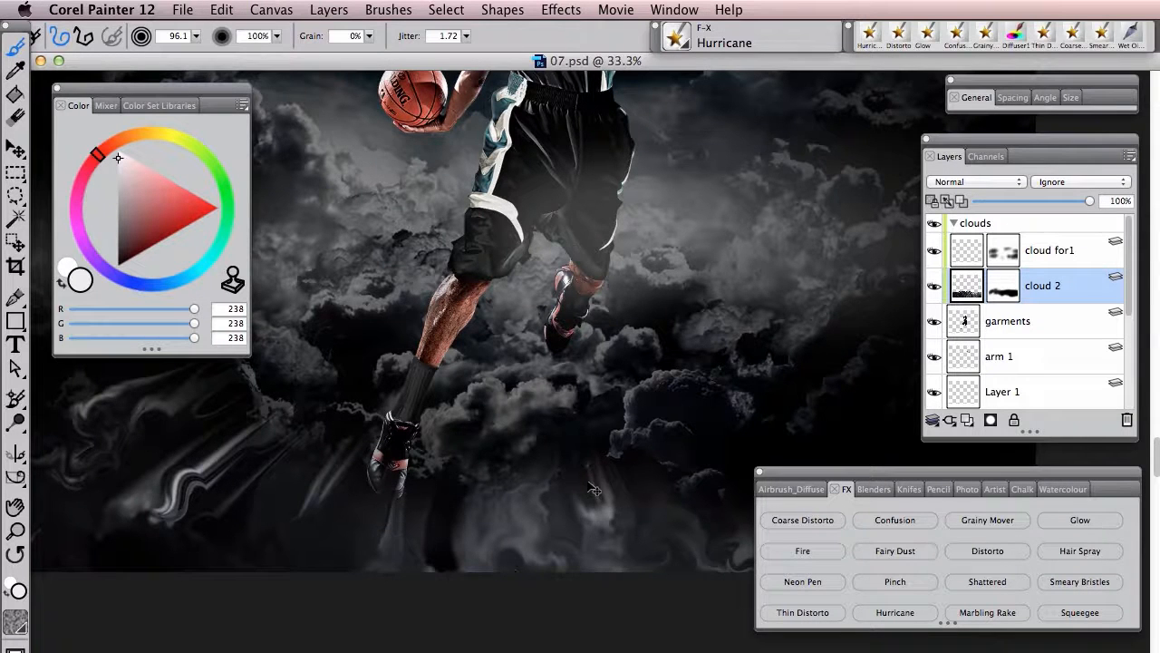
- Switch to the Distorto brush and stretch the bright cloud streaks to the left of the player's lower foot diagonally
mouse_move(526, 385)
left_mouse_down()
mouse_move(447, 386)
mouse_move(663, 437)
mouse_move(670, 413)
mouse_move(570, 447)
mouse_move(696, 413)
mouse_move(668, 423)
left_mouse_up()
left_click(972, 545)
mouse_move(397, 491)
left_mouse_down()
mouse_move(445, 458)
mouse_move(362, 515)
mouse_move(518, 400)
mouse_move(375, 499)
mouse_move(467, 418)
mouse_move(330, 507)
mouse_move(485, 394)
left_mouse_up()
mouse_move(318, 531)
left_mouse_down()
mouse_move(316, 546)
mouse_move(480, 432)
left_mouse_up()
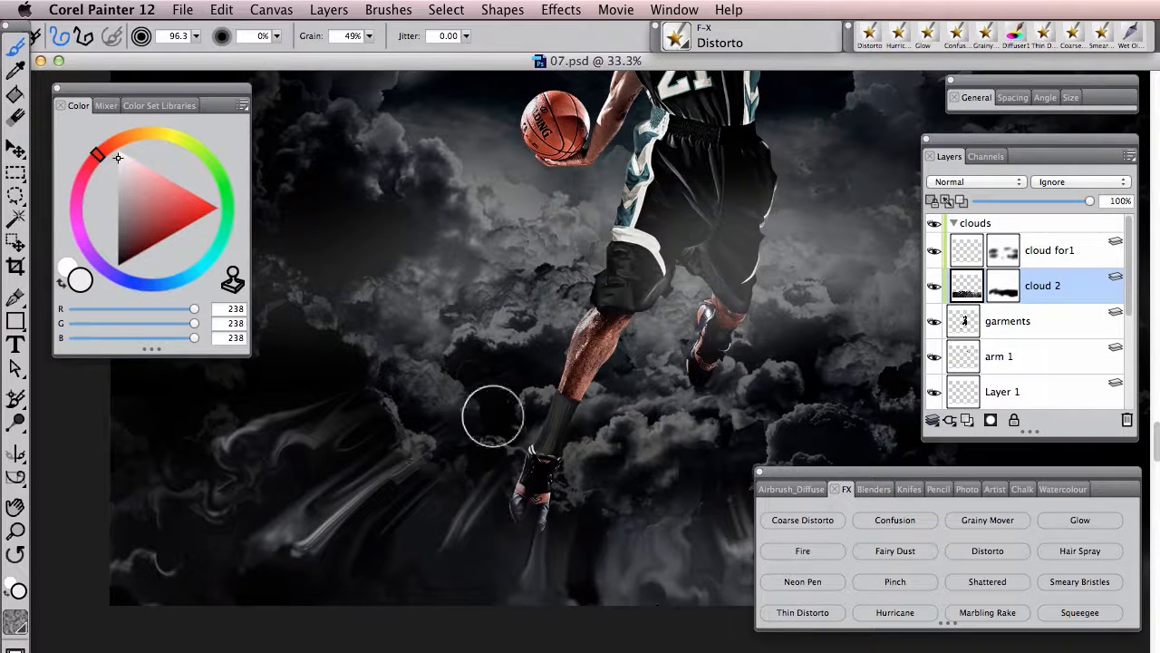
left_click_drag(434, 461, 298, 555)
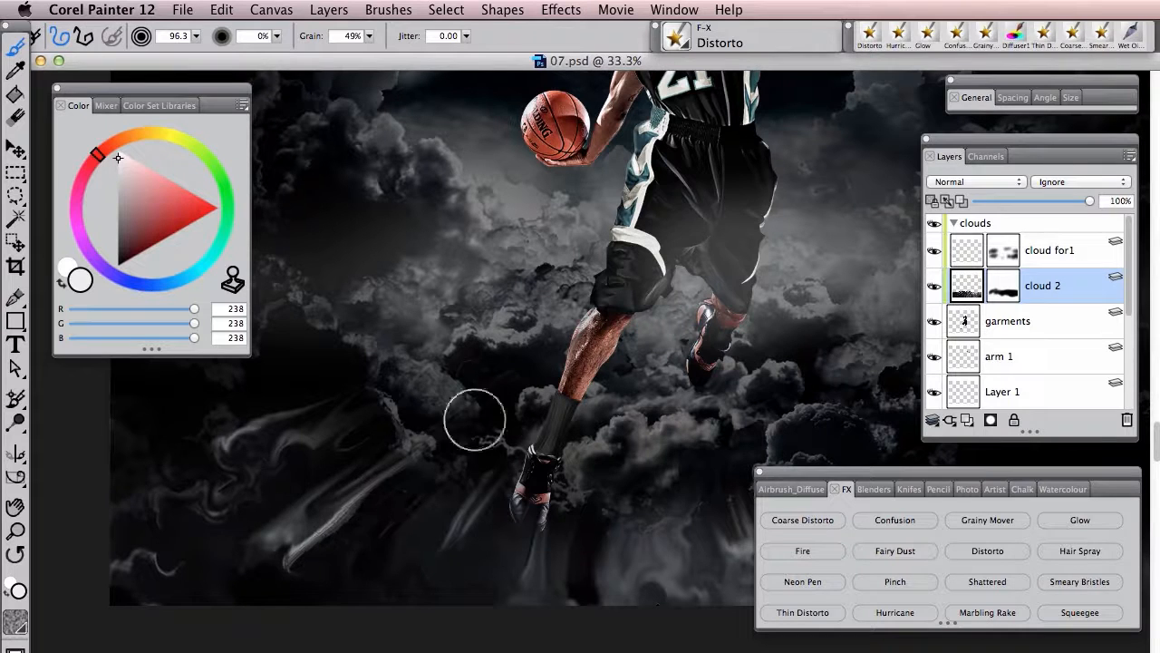
left_click_drag(437, 461, 310, 536)
mouse_move(442, 461)
left_mouse_down()
mouse_move(290, 565)
mouse_move(441, 458)
mouse_move(453, 426)
mouse_move(459, 445)
mouse_move(556, 432)
mouse_move(574, 407)
mouse_move(389, 393)
mouse_move(391, 403)
left_mouse_up()
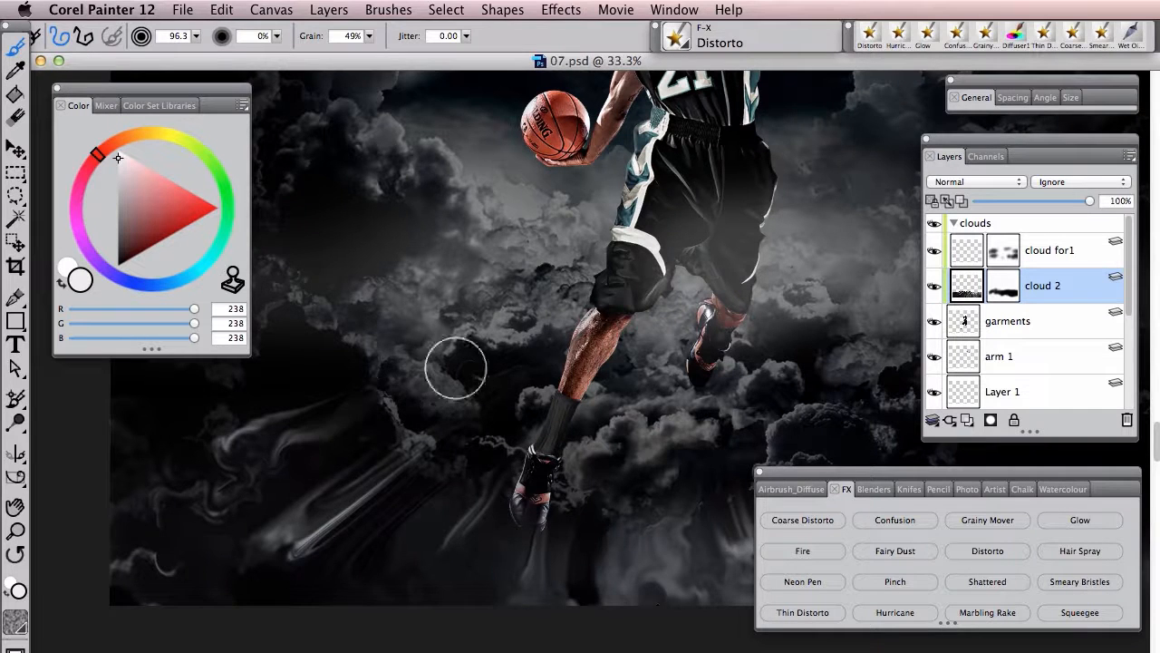
- Undo the last Distorto stroke and pull the bright wisps to the right of the player's lower foot downward
left_click_drag(648, 355, 571, 321)
key("ctrl+z")
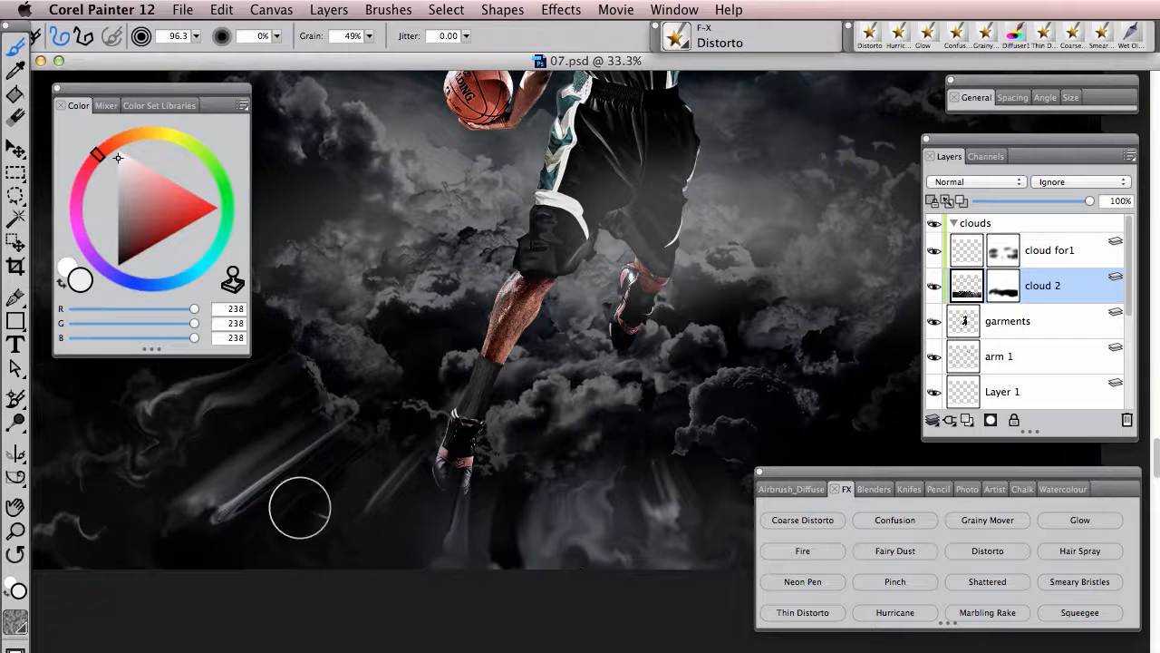
mouse_move(575, 378)
left_mouse_down()
mouse_move(430, 508)
mouse_move(544, 423)
mouse_move(517, 414)
left_mouse_up()
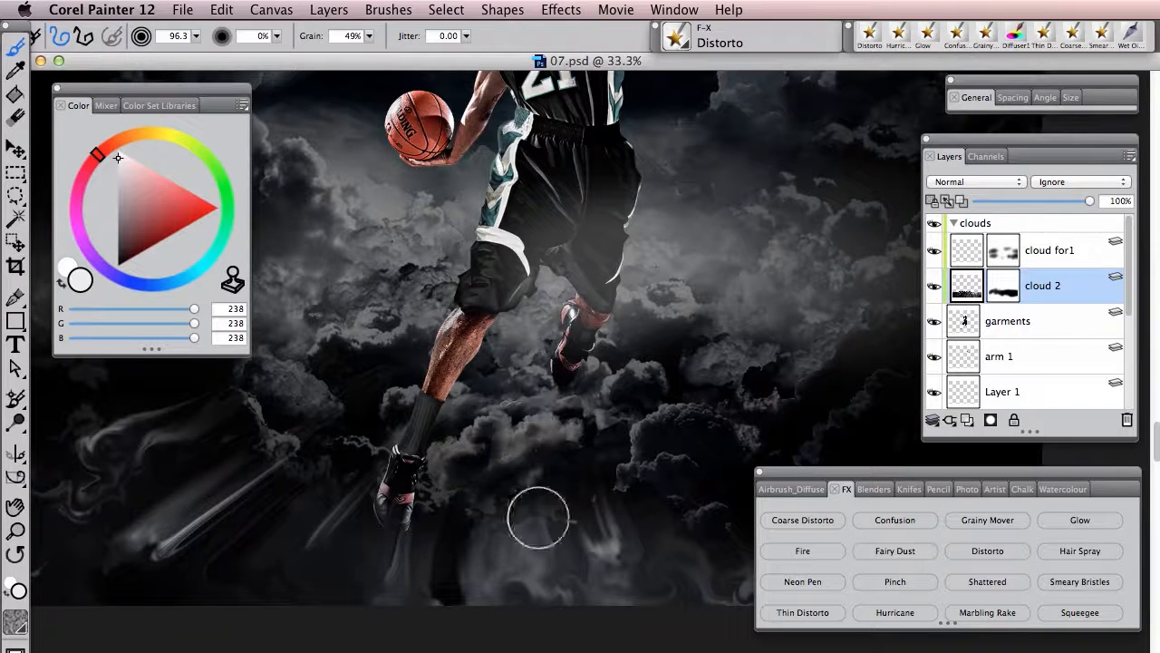
left_click_drag(588, 525, 604, 586)
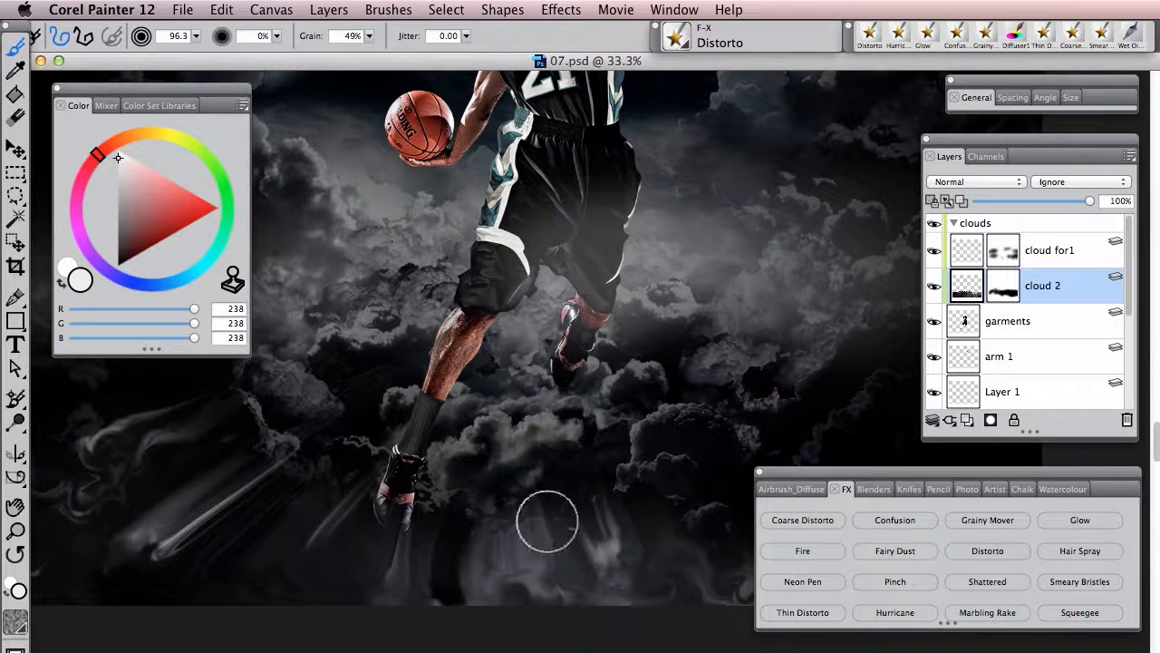
- Examine the distorted clouds on both sides of and below the player, and how they fit the whole figure
mouse_move(469, 354)
left_mouse_down()
mouse_move(675, 405)
mouse_move(595, 383)
left_mouse_up()
mouse_move(664, 347)
left_mouse_down()
mouse_move(446, 360)
mouse_move(505, 288)
mouse_move(470, 267)
left_mouse_up()
left_click_drag(443, 520, 372, 434)
left_click_drag(377, 350, 638, 374)
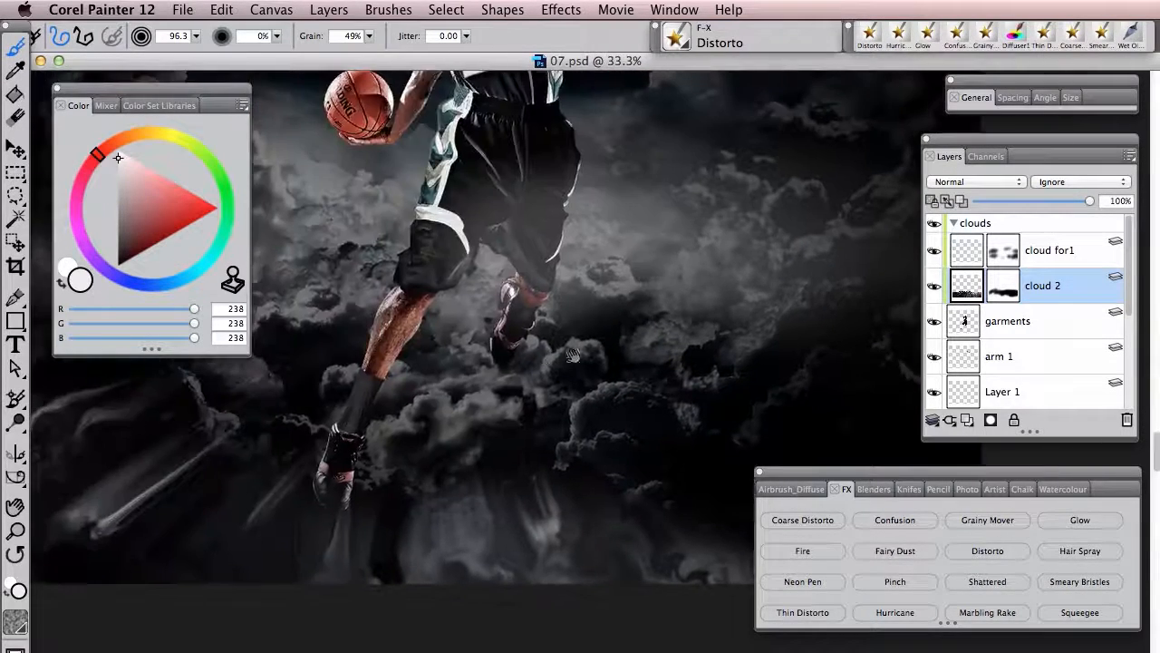
left_click_drag(542, 341, 659, 360)
mouse_move(585, 344)
left_mouse_down()
mouse_move(656, 363)
mouse_move(674, 355)
left_mouse_up()
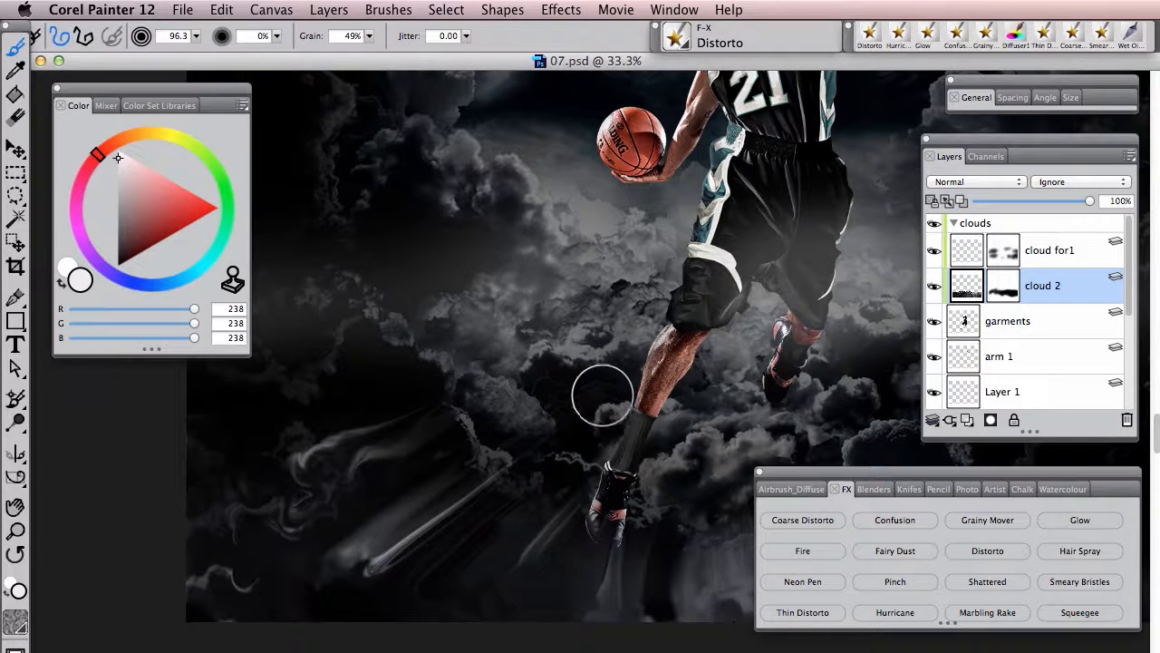
mouse_move(640, 376)
left_mouse_down()
mouse_move(450, 353)
mouse_move(363, 401)
mouse_move(433, 281)
left_mouse_up()
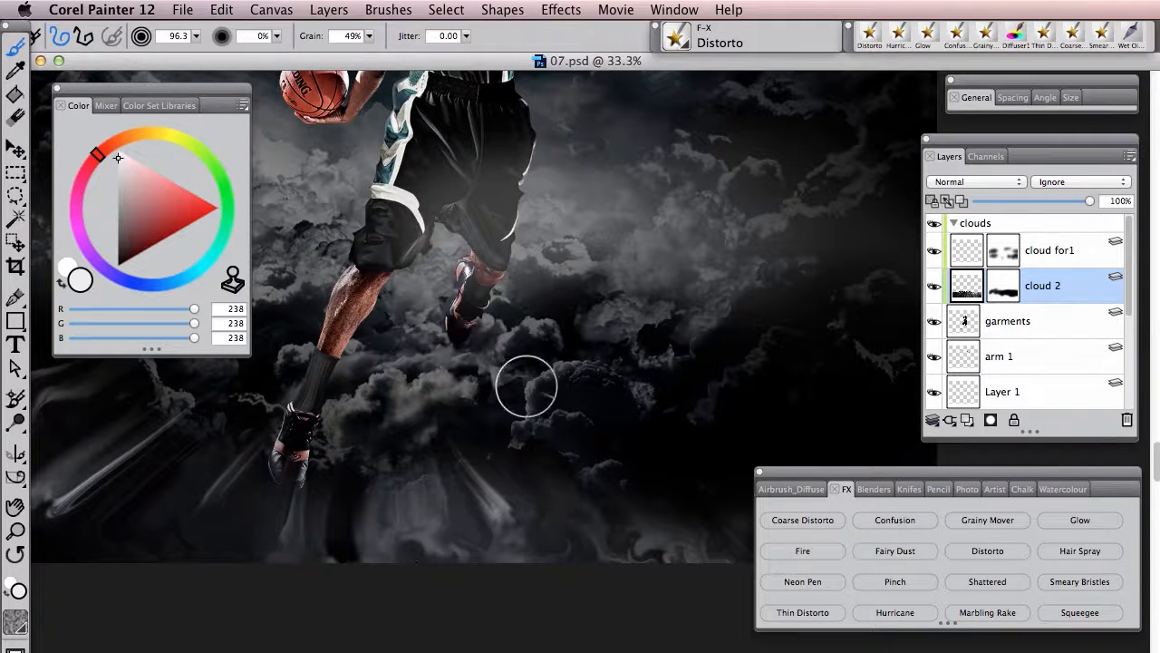
mouse_move(439, 309)
left_mouse_down()
mouse_move(663, 388)
mouse_move(655, 401)
left_mouse_up()
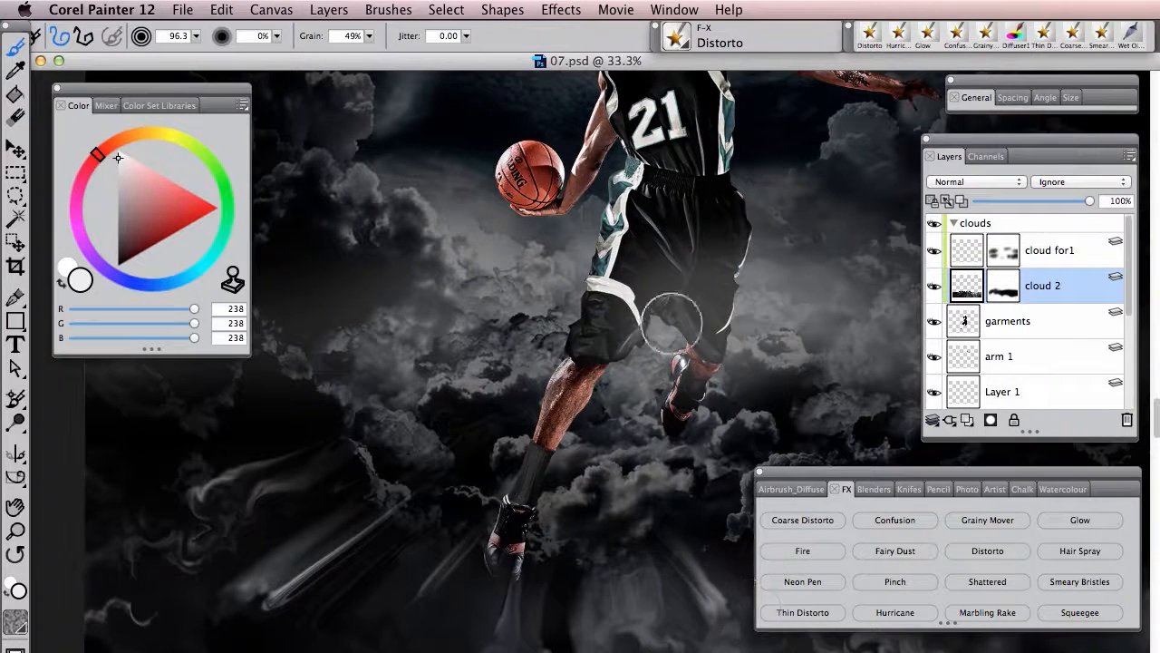
left_click_drag(608, 275, 520, 371)
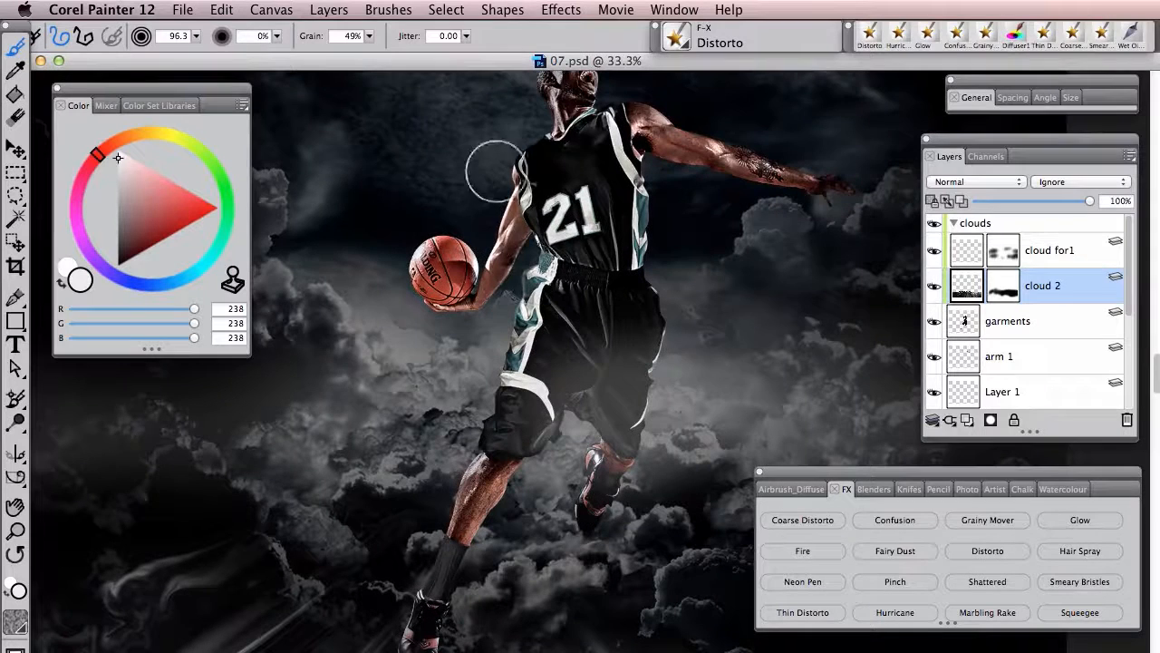